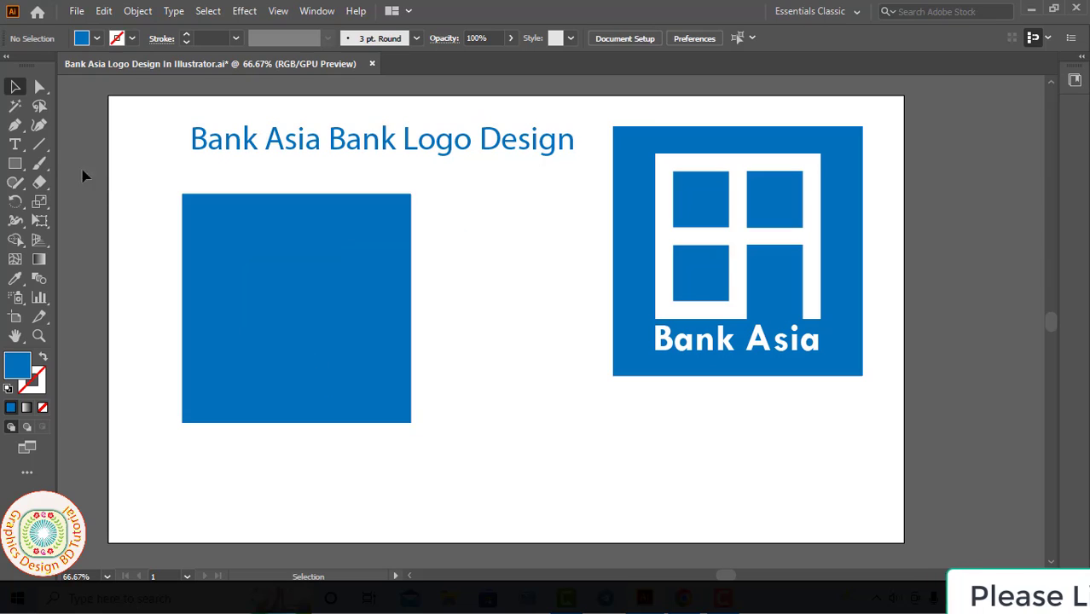
Step: Draw a rectangular grid about 272 px square with 1 horizontal and 1 vertical divider, partly overlapping the plain blue square
click(45, 145)
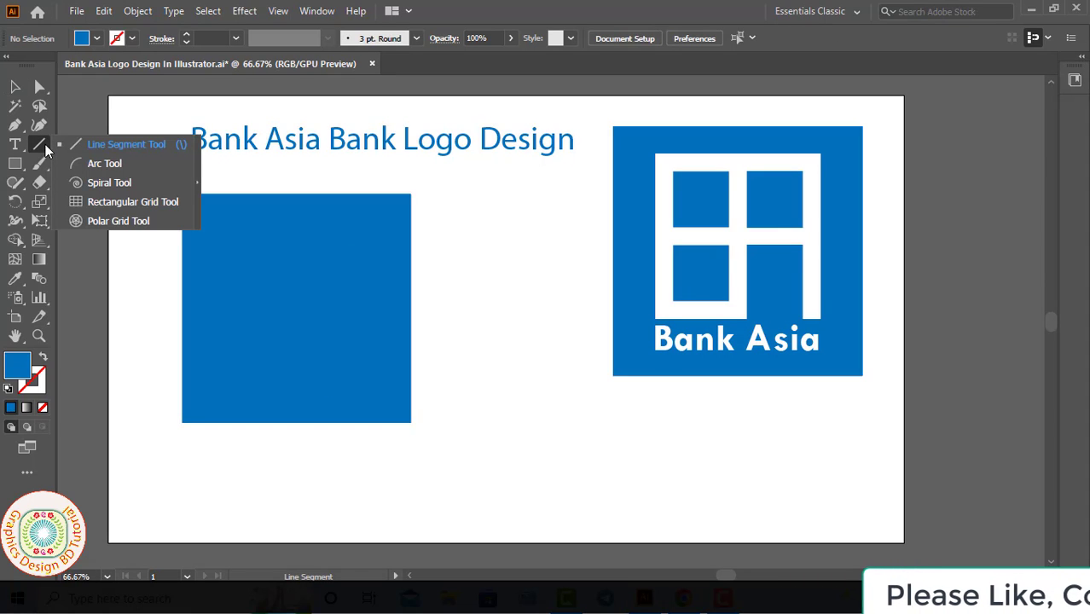
click(111, 202)
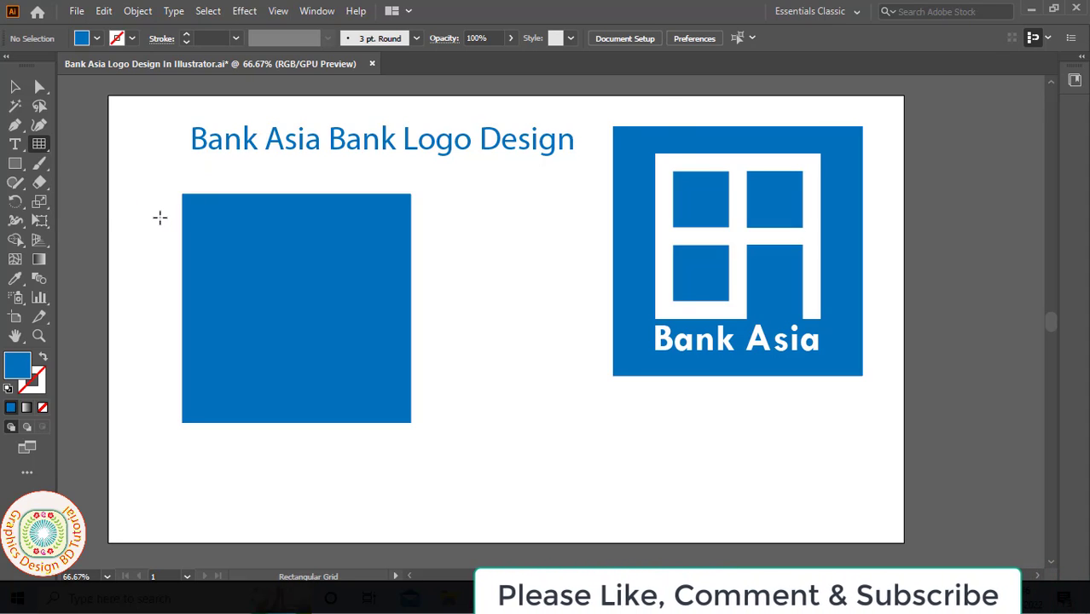
click(160, 218)
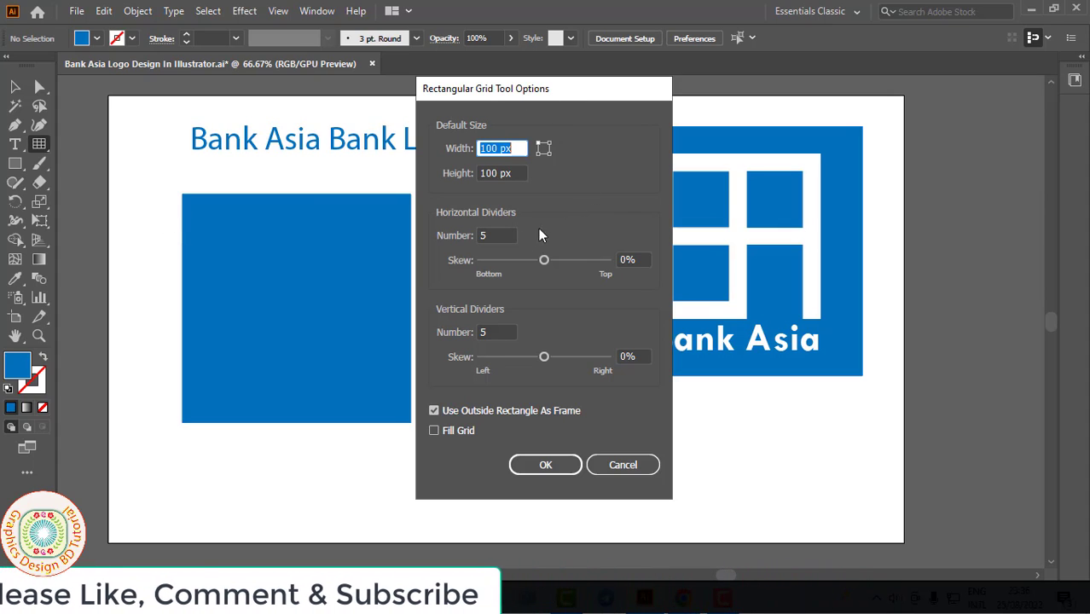
click(490, 236)
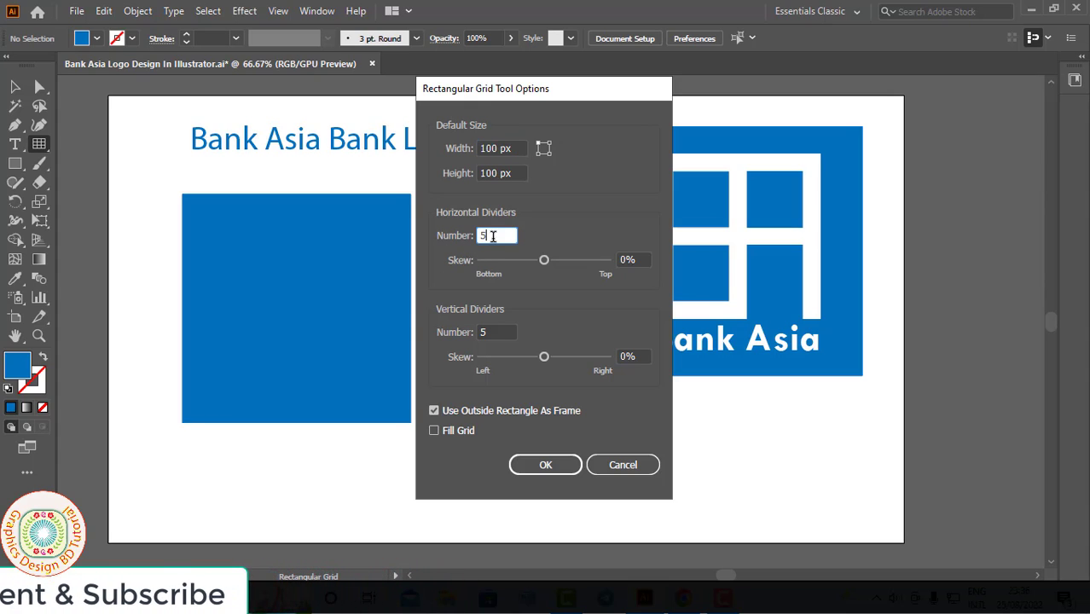
double_click(516, 240)
text(1)
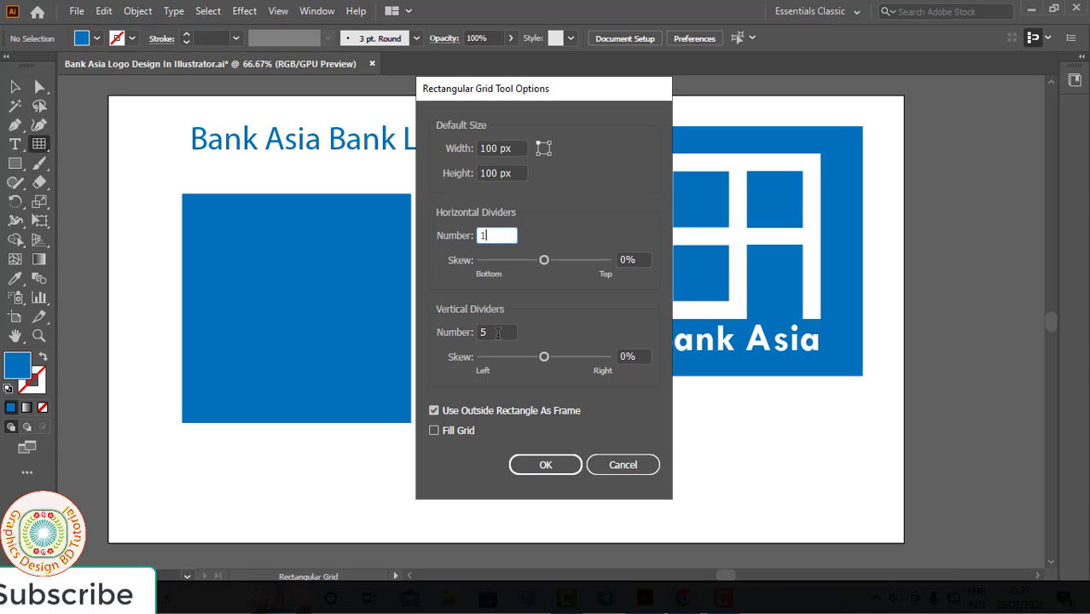
click(497, 332)
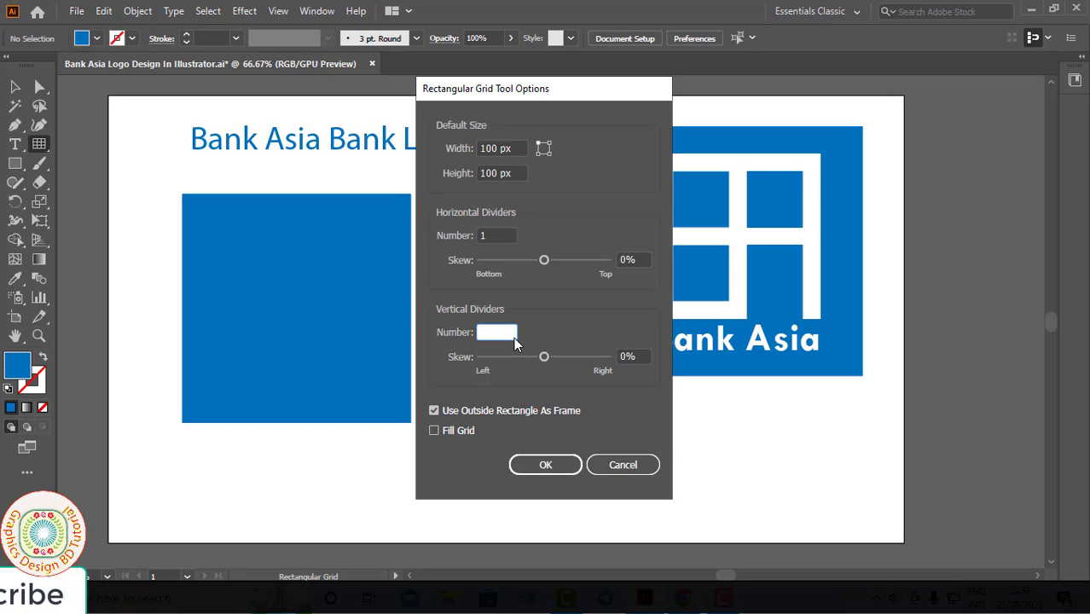
click(547, 465)
drag(220, 220, 337, 166)
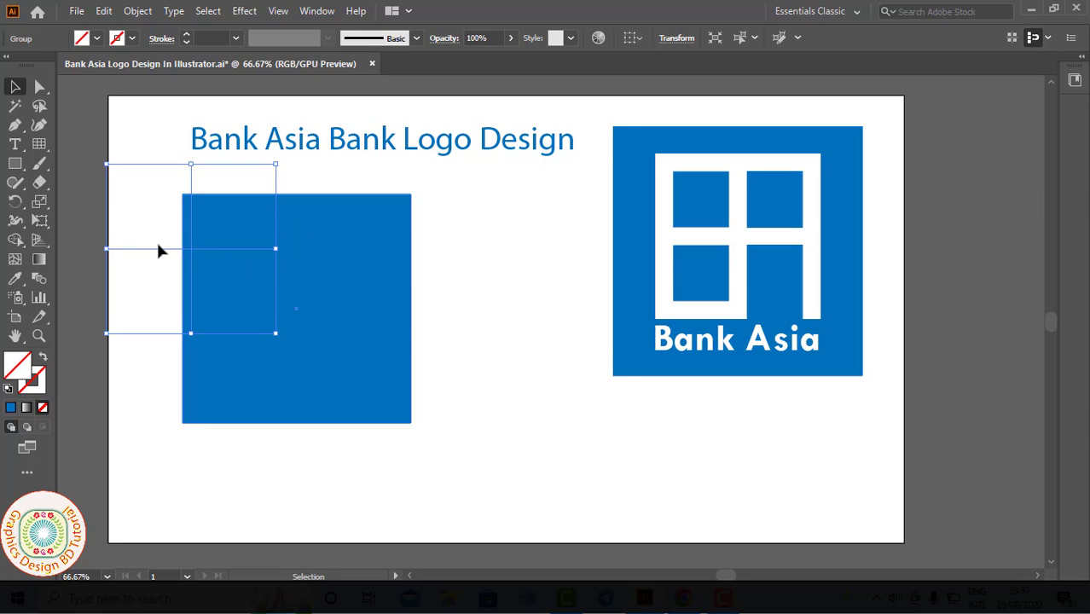
drag(154, 250, 199, 293)
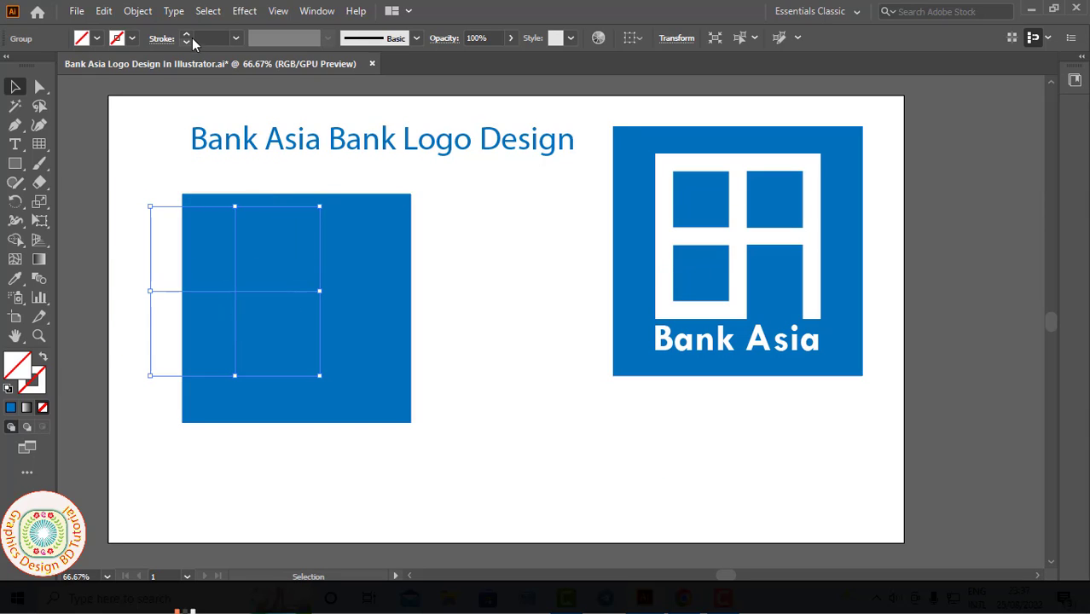
Step: Give the grid a white stroke with a weight of 29 pt
click(236, 37)
click(261, 317)
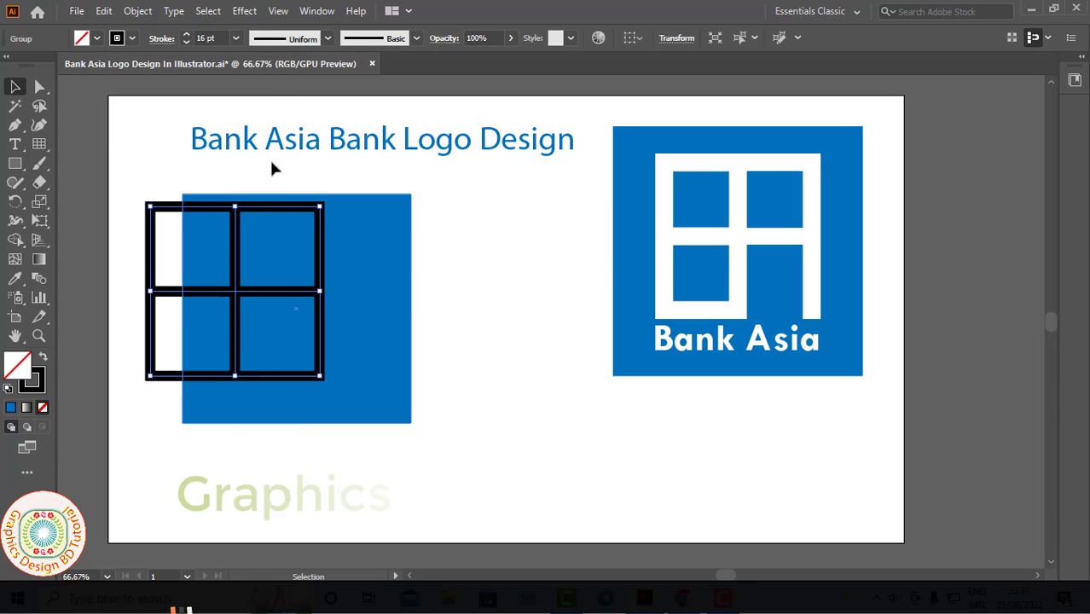
click(236, 37)
click(257, 336)
click(187, 35)
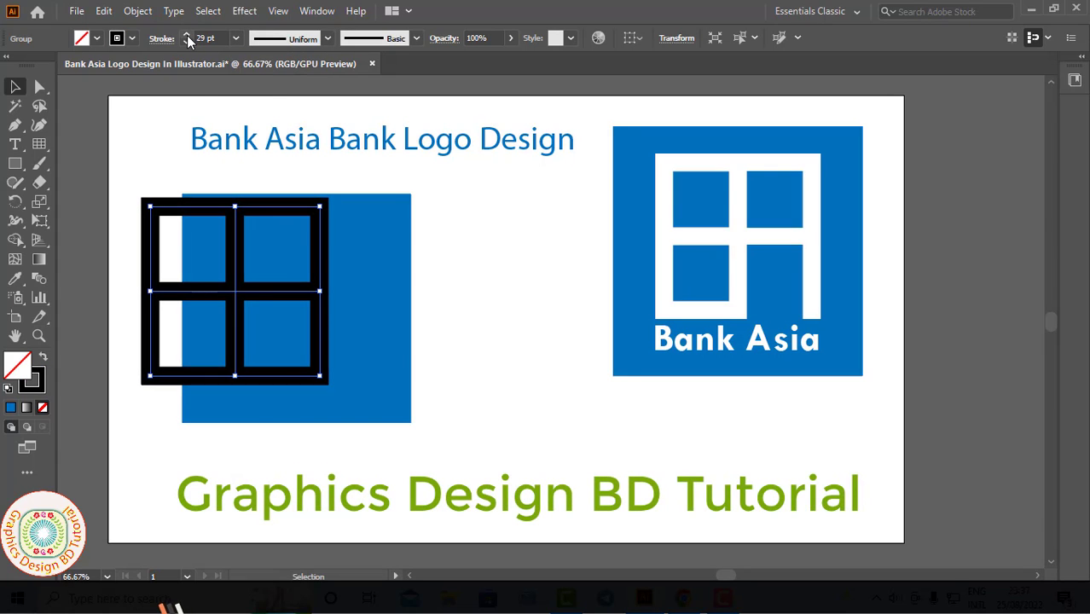
click(131, 38)
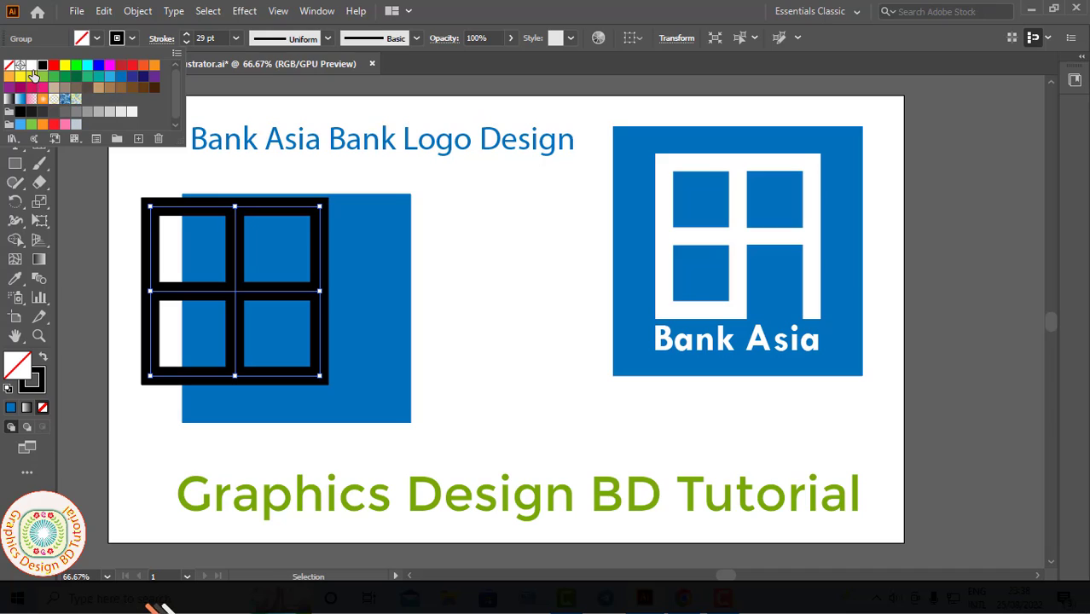
click(31, 66)
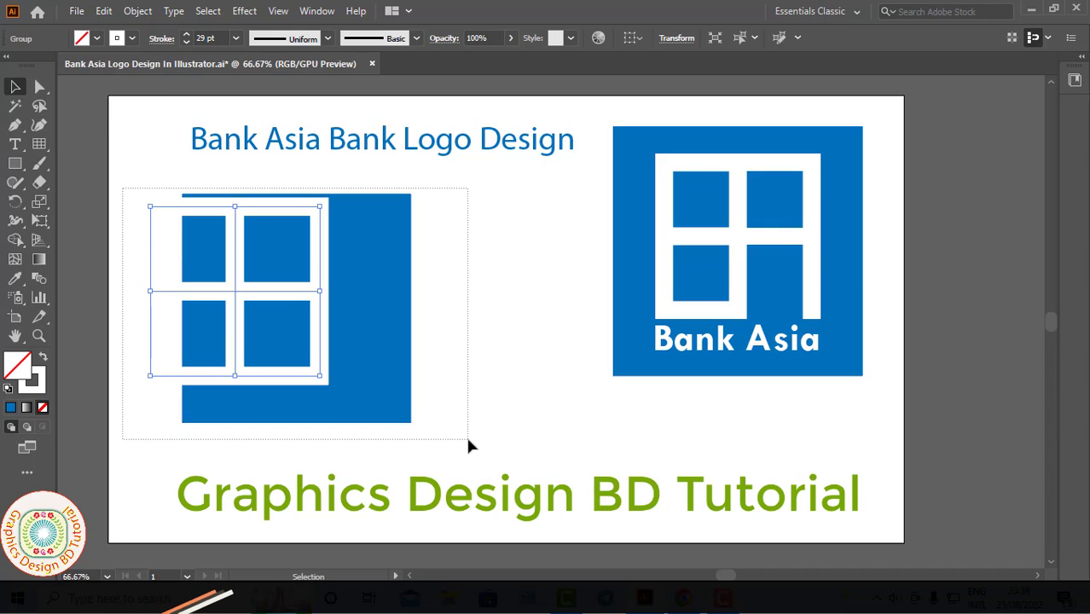
Step: Align the centres of the grid and the blue square horizontally and vertically
drag(467, 445, 468, 444)
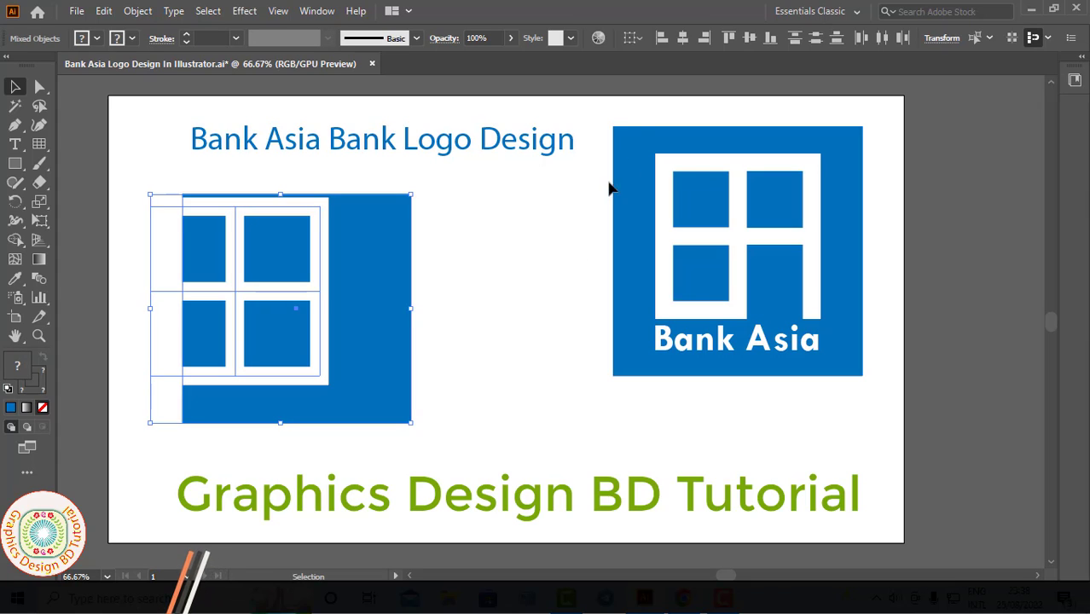
click(682, 39)
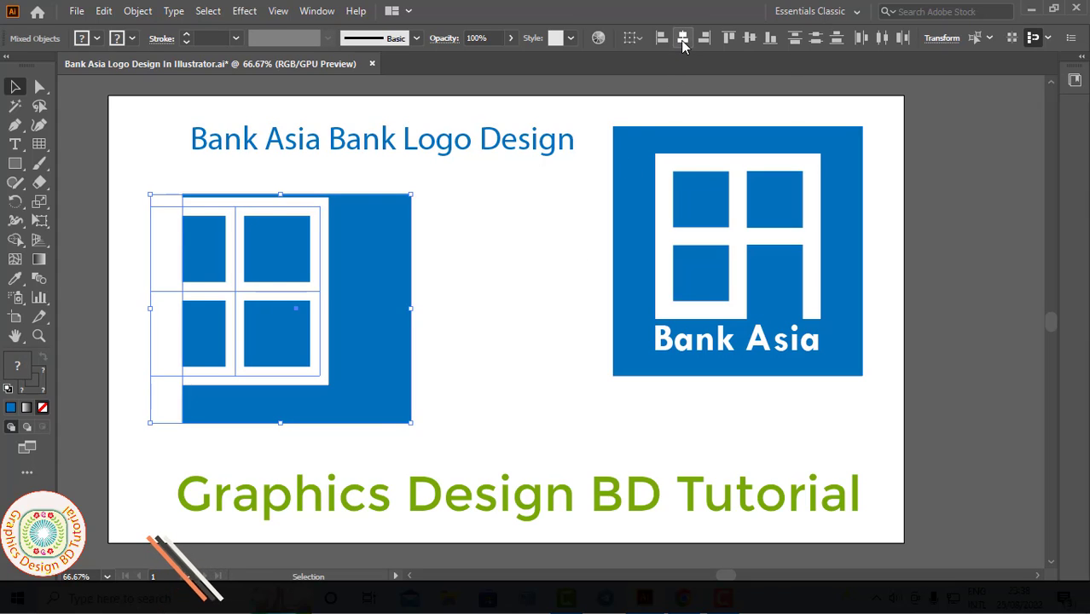
click(747, 40)
Step: Scale the white grid down slightly about its centre and nudge it upward inside the blue square
shift+click(349, 217)
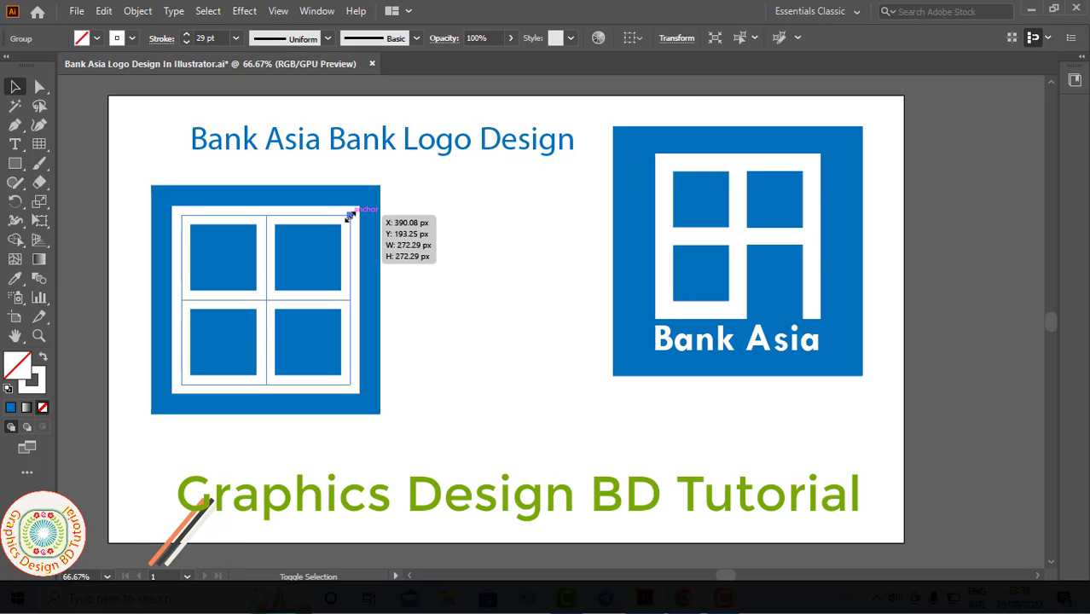
mouse_move(348, 216)
mouse_down()
mouse_move(332, 232)
mouse_move(340, 226)
mouse_up()
key(Up)
key(Up)
key(Up)
key(Up)
key(Up)
key(Up)
key(Up)
key(Up)
key(Up)
key(Up)
key(Up)
key(Up)
key(Up)
key(Up)
key(Up)
key(Up)
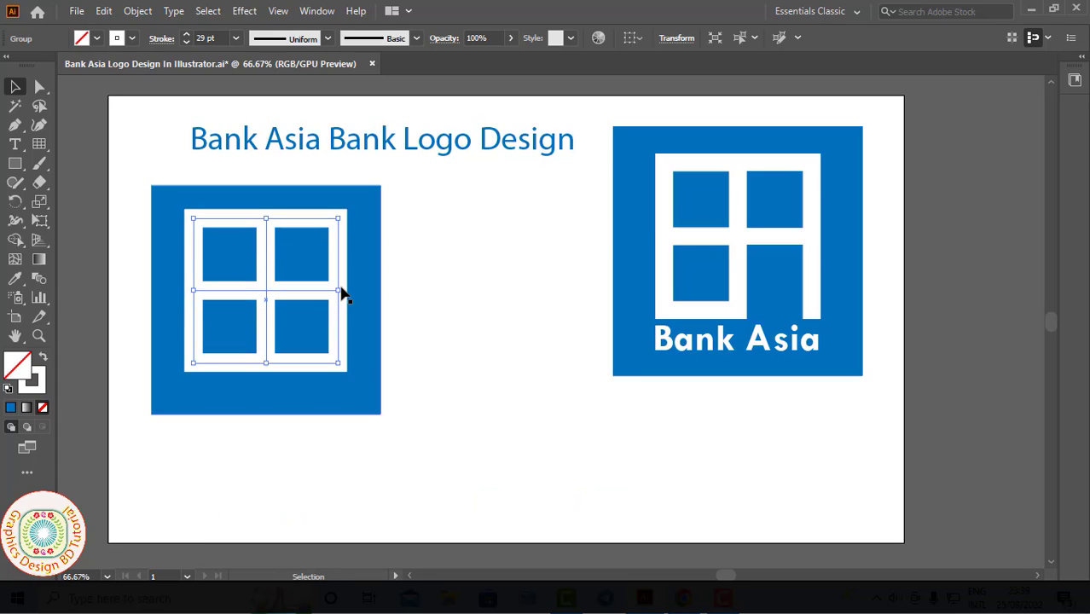
key(Up)
key(Up)
key(Up)
key(Up)
key(Up)
key(Up)
key(Up)
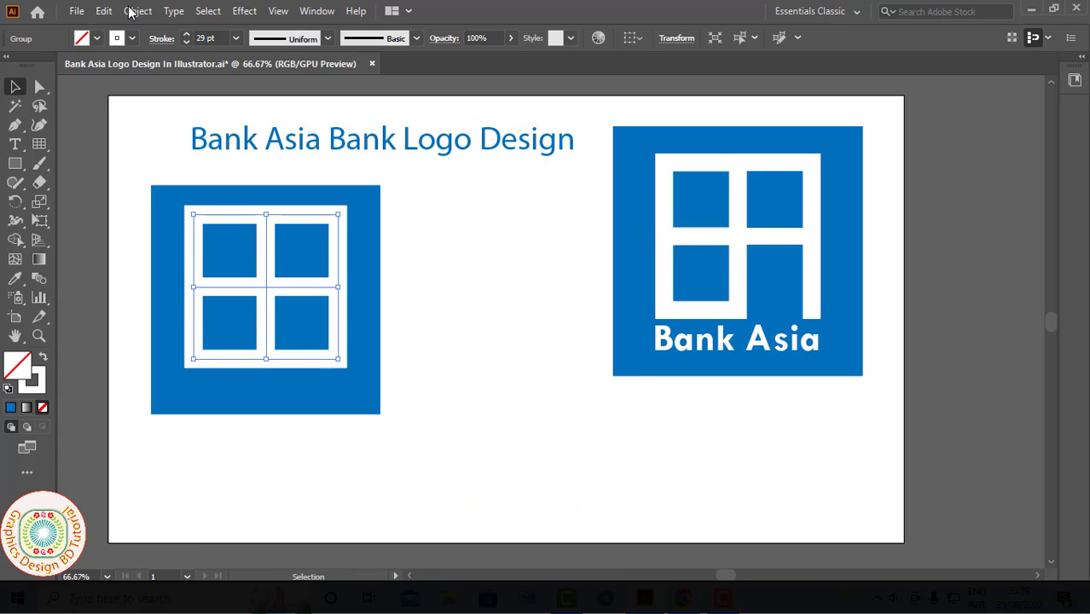
Step: Expand the grid's fill and stroke into filled shapes
click(136, 15)
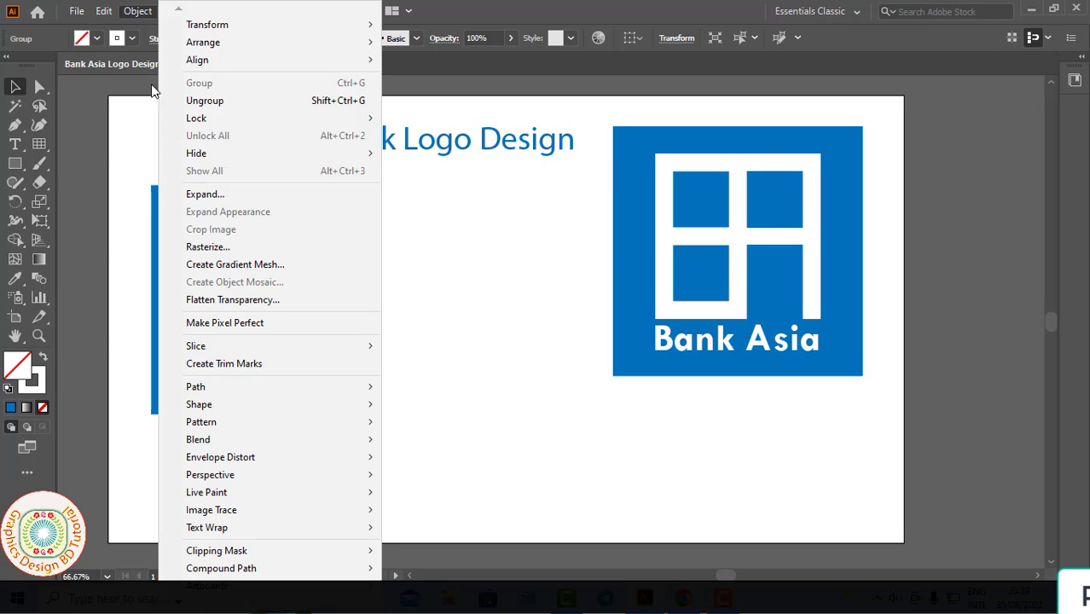
click(201, 195)
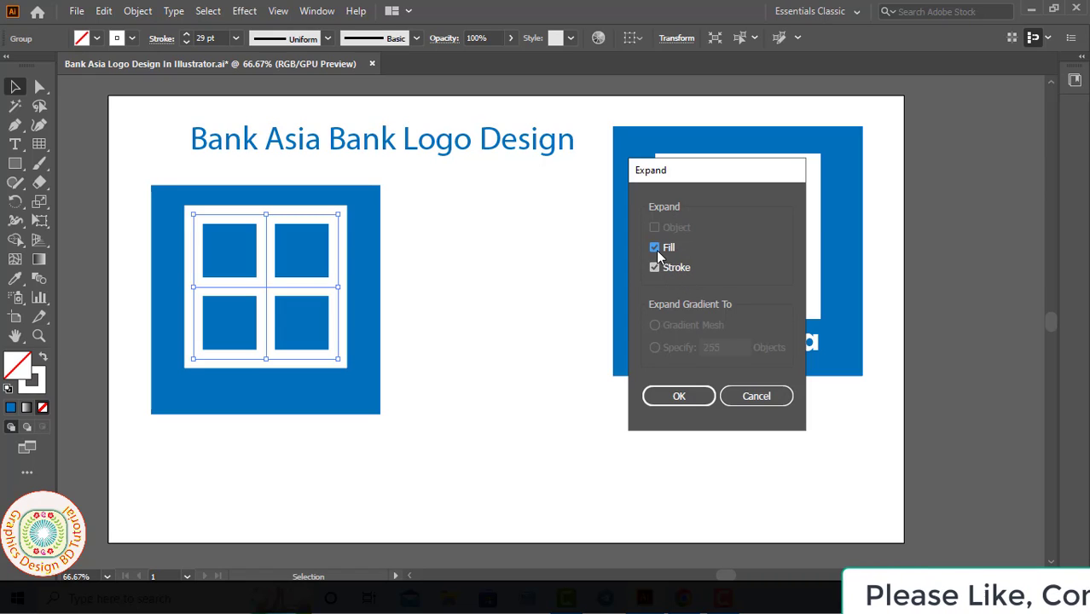
click(685, 395)
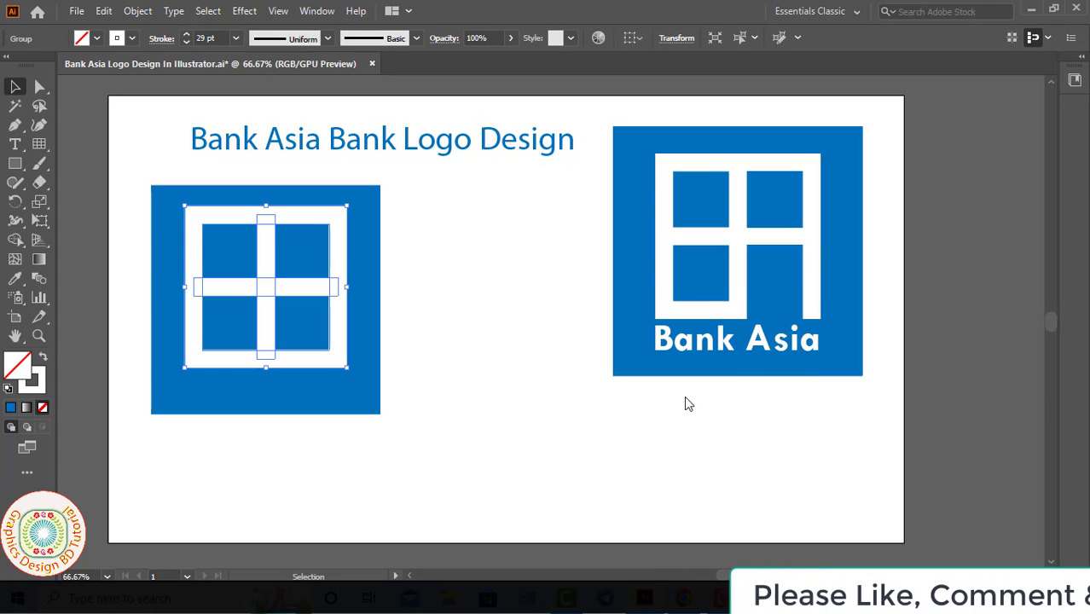
Step: Merge the outer frame and the crossing bars of the expanded grid into one shape with the Shape Builder tool
drag(15, 239, 51, 261)
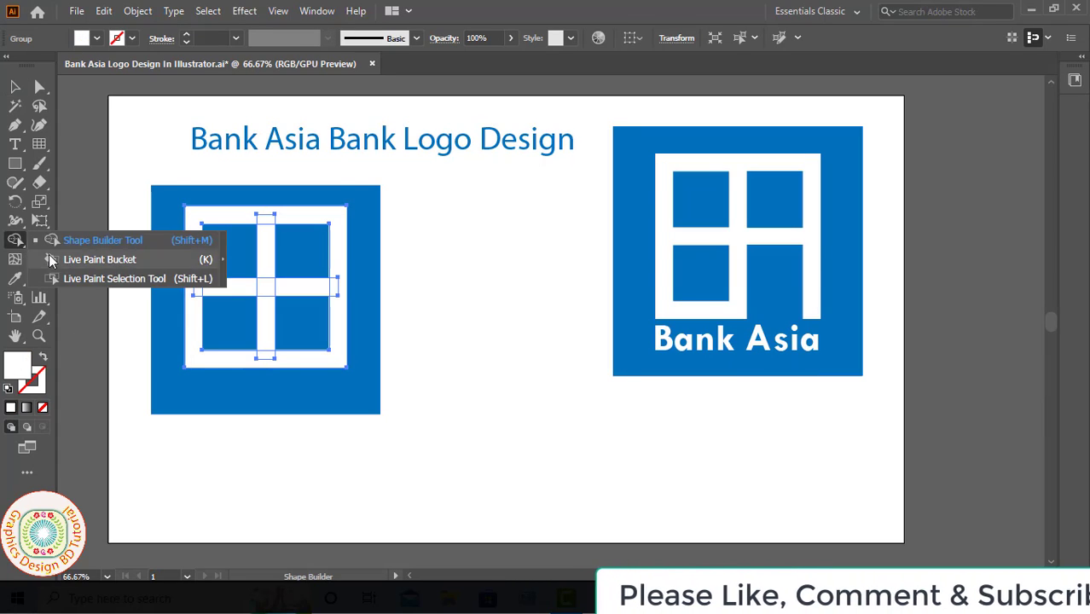
click(191, 298)
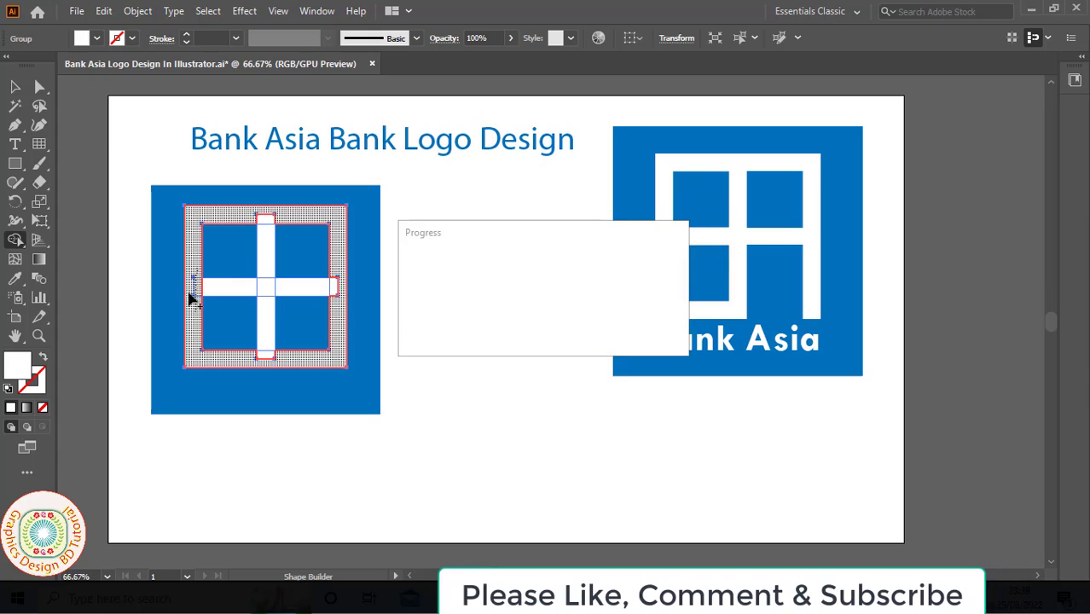
drag(200, 293, 326, 293)
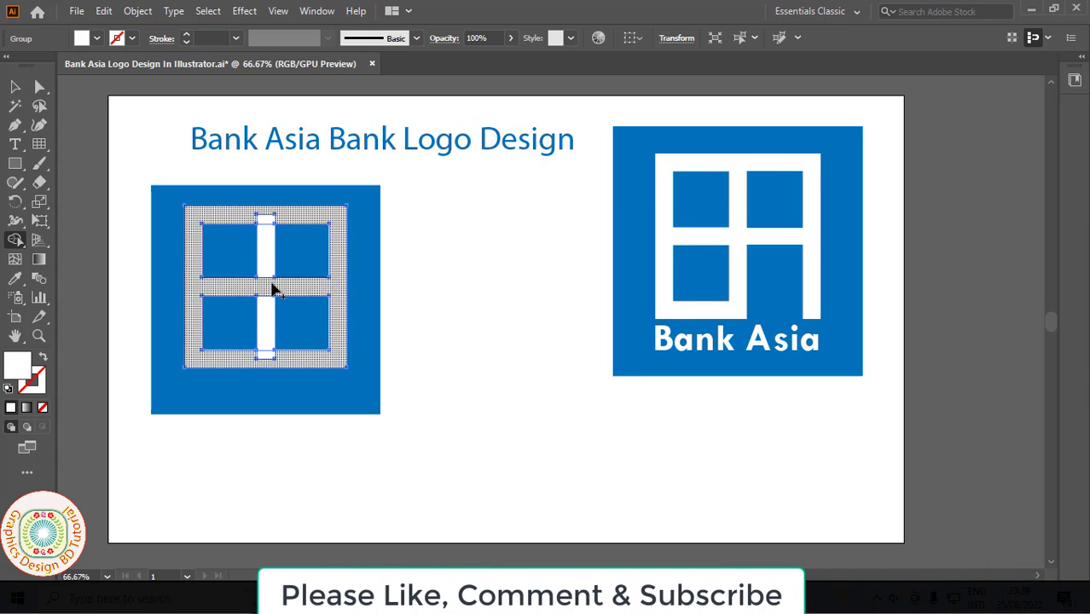
drag(265, 214, 266, 357)
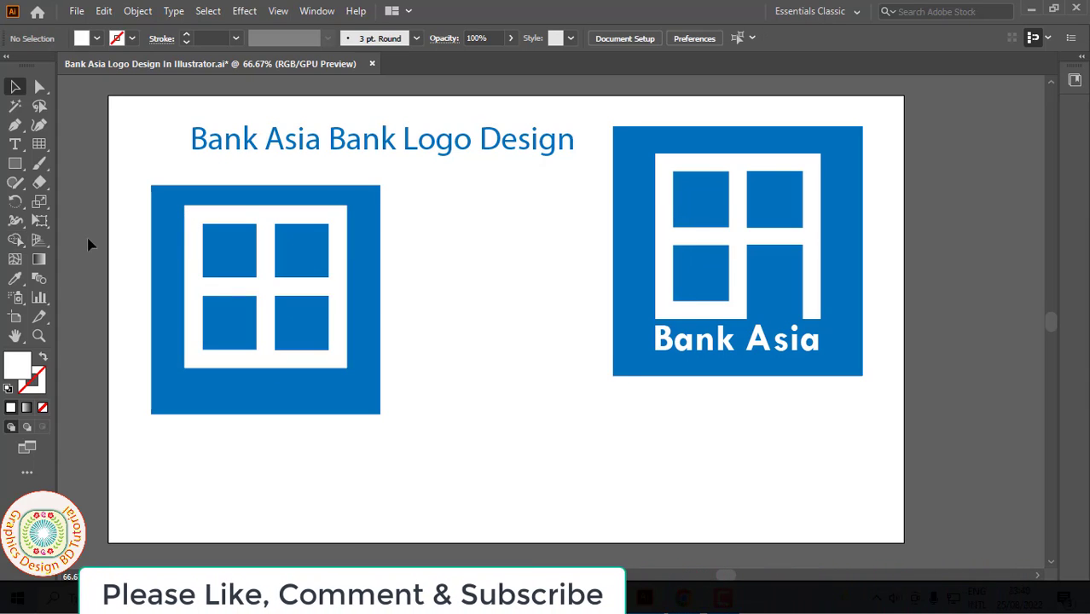
Step: Draw a vertical line from the bottom-left corner of the grid's lower-right pane down past the white frame
click(40, 145)
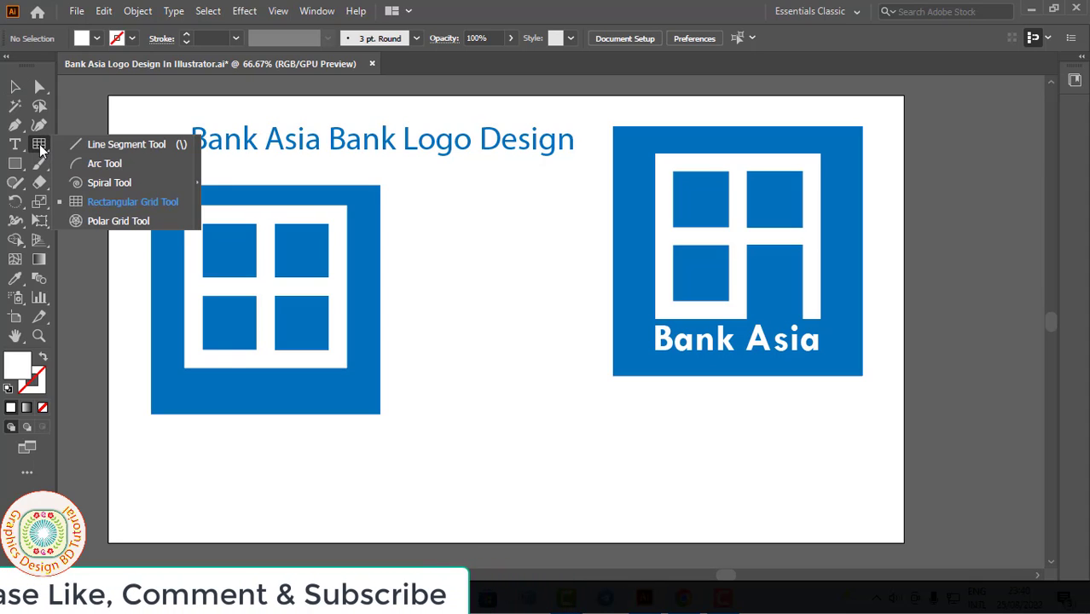
click(123, 145)
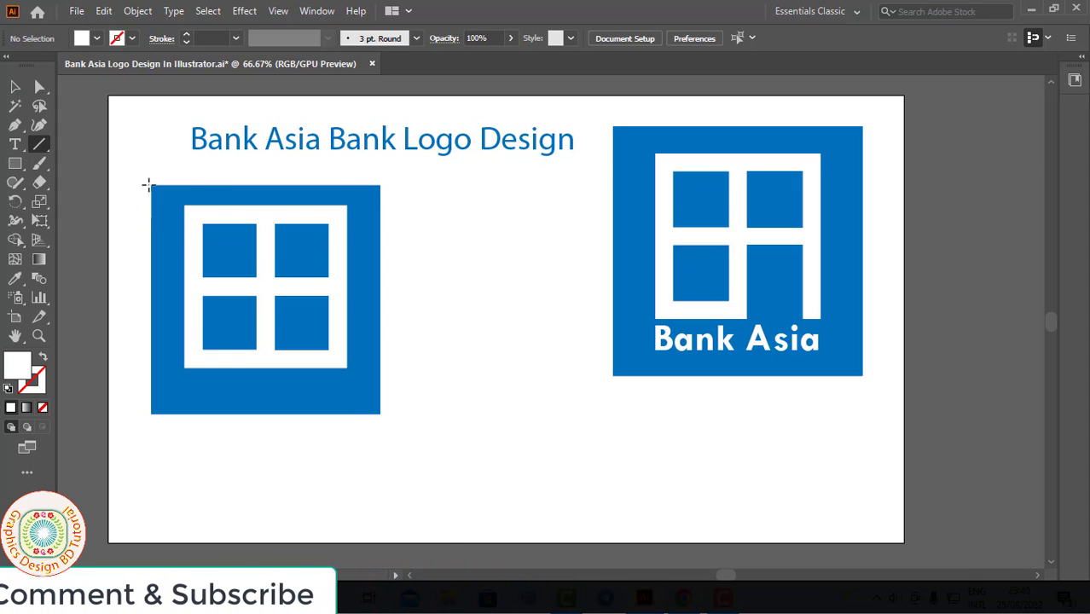
ctrl+click(420, 369)
ctrl+click(461, 311)
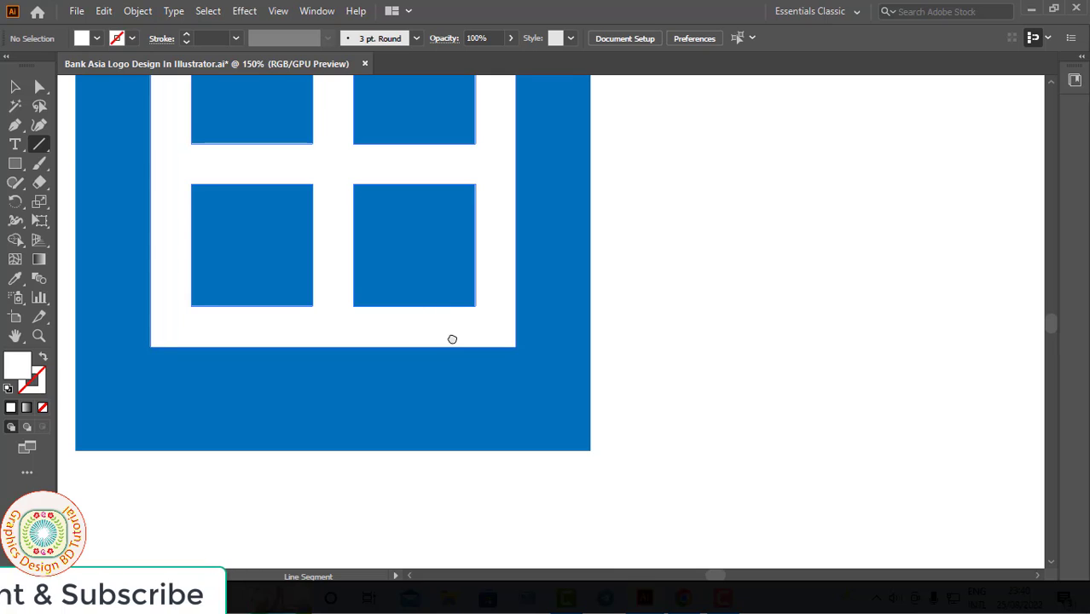
drag(452, 339, 469, 466)
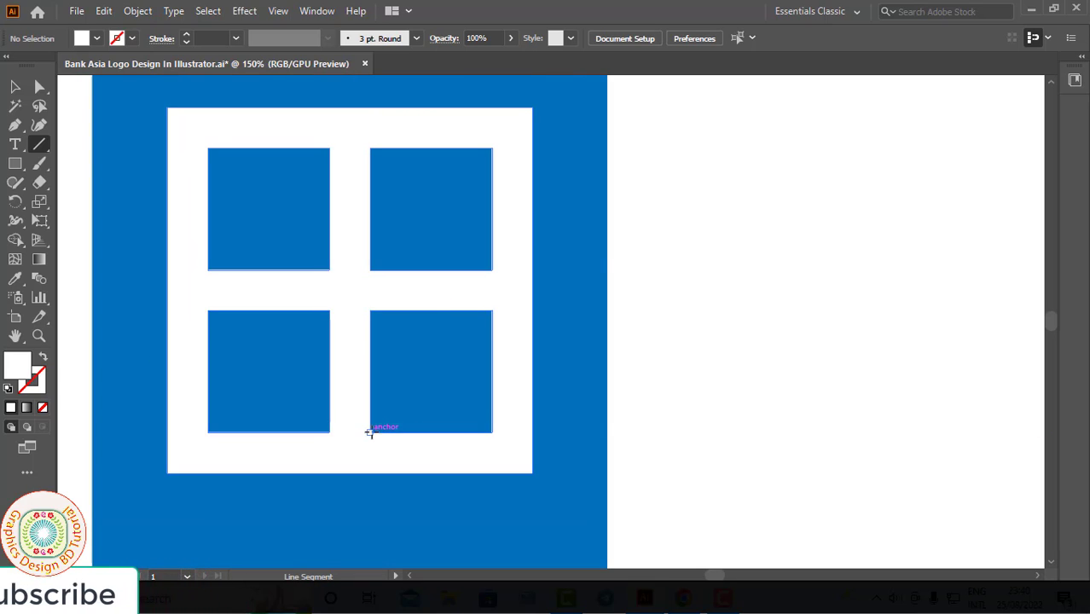
drag(370, 433, 383, 519)
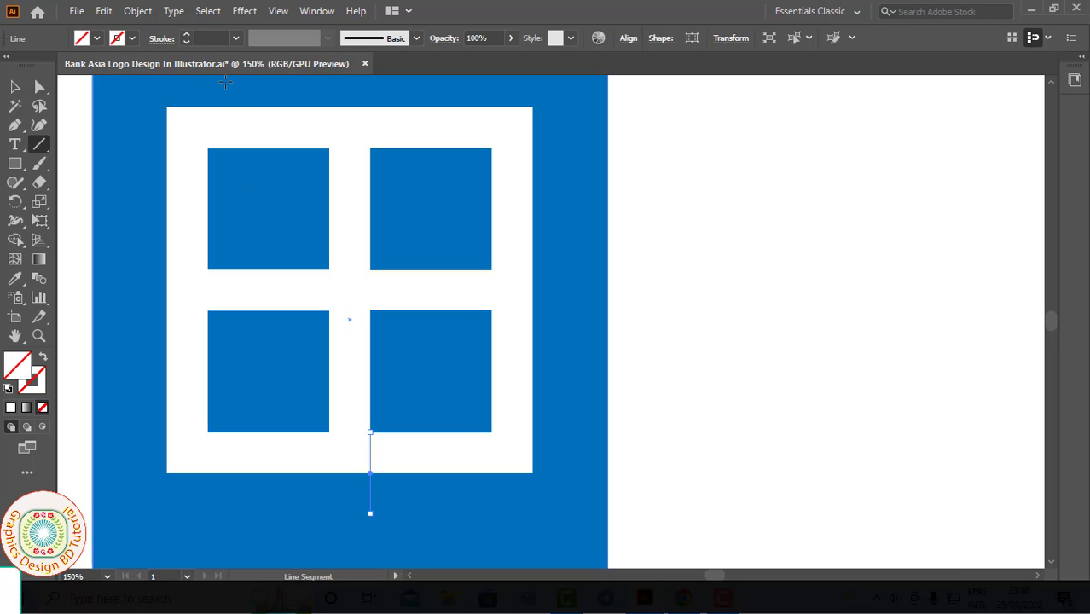
Step: Give the line a 0.75 pt red stroke and place a copy of it at the bottom-right corner of the same pane
click(187, 35)
click(187, 35)
click(186, 35)
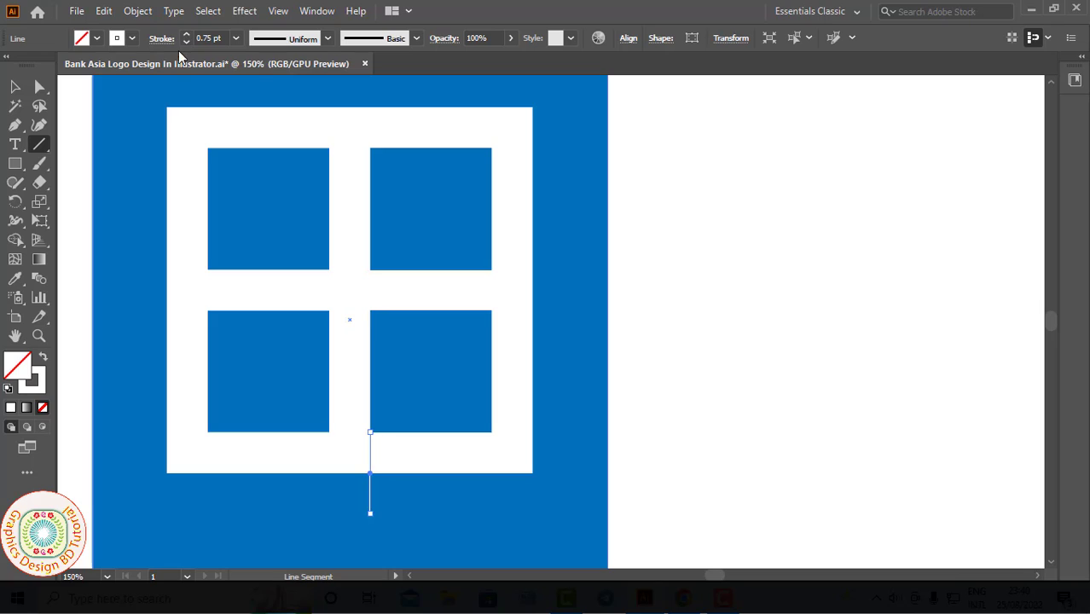
click(131, 39)
click(54, 67)
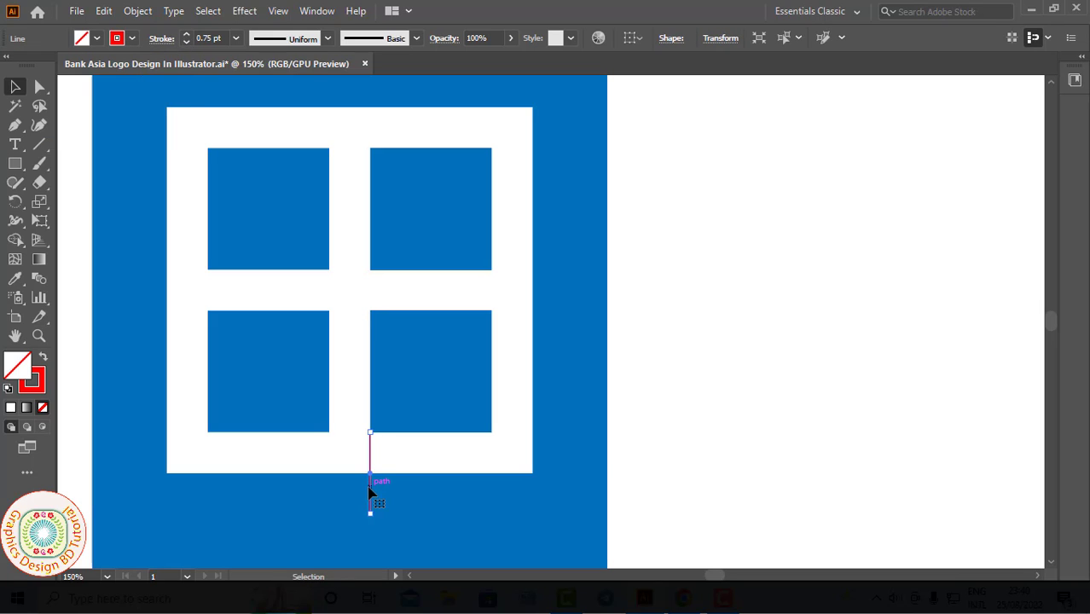
drag(369, 492, 402, 501)
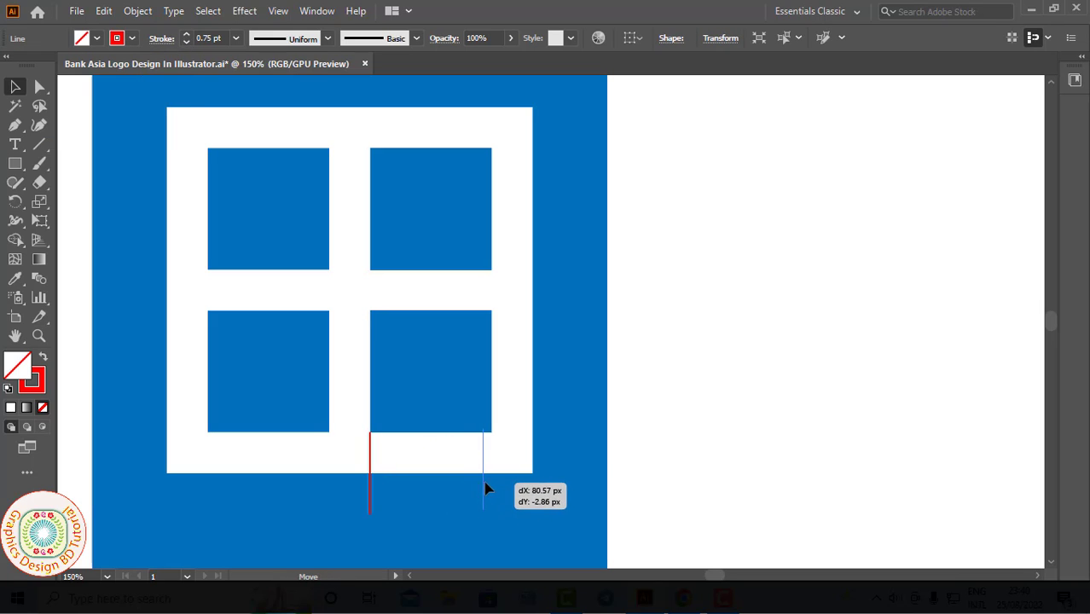
drag(485, 482, 492, 470)
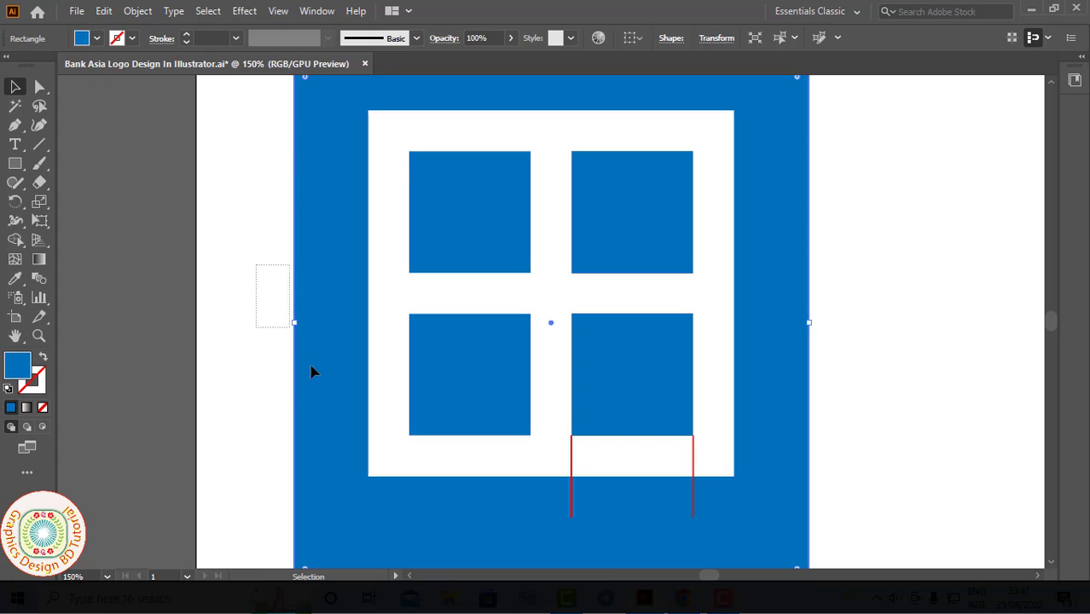
Step: Lock the blue background square
drag(312, 372, 331, 401)
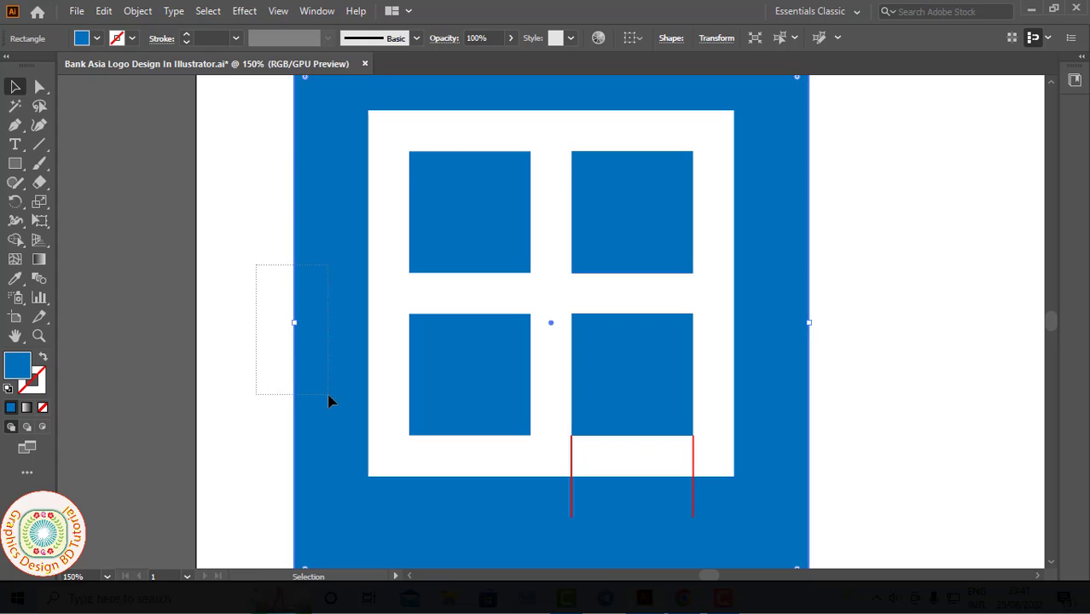
click(137, 11)
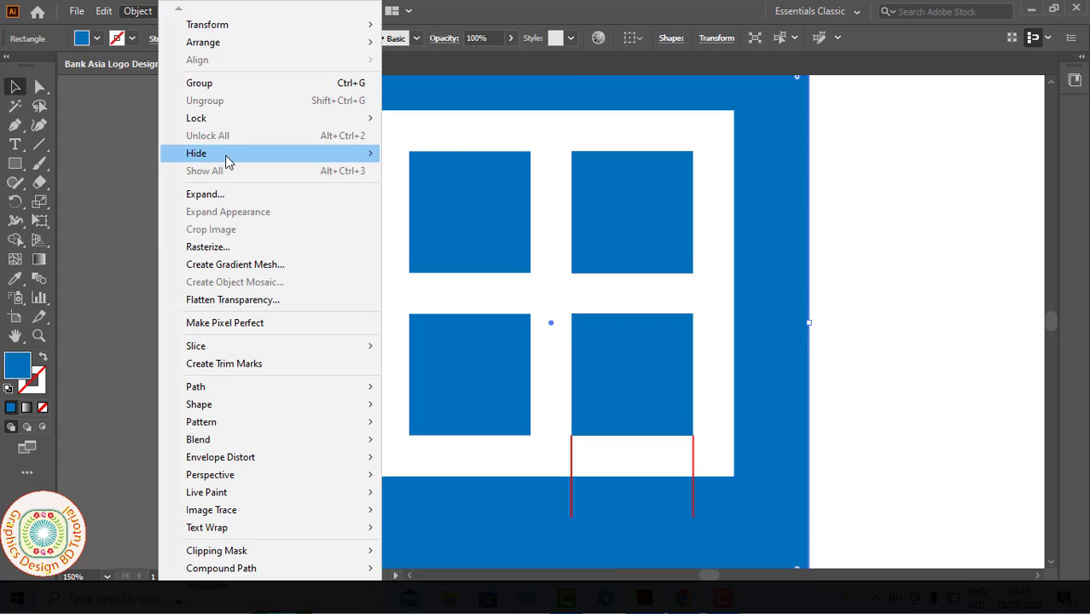
mouse_move(324, 119)
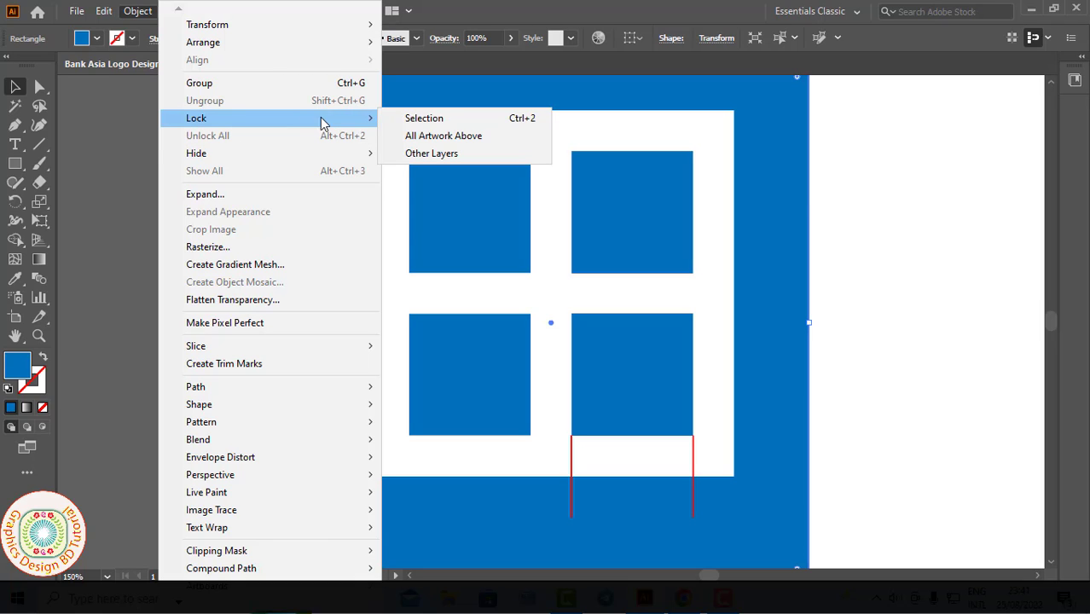
click(418, 124)
Step: Divide the white grid along the two red lines with the Pathfinder's Divide operation
scroll(266, 181, right, 3)
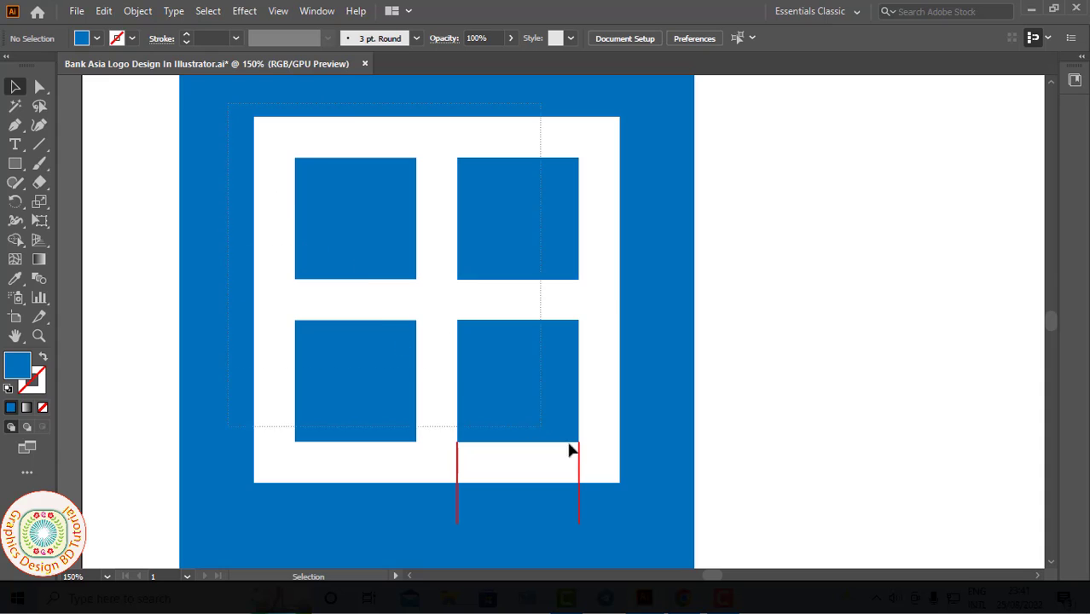
key(ctrl+a)
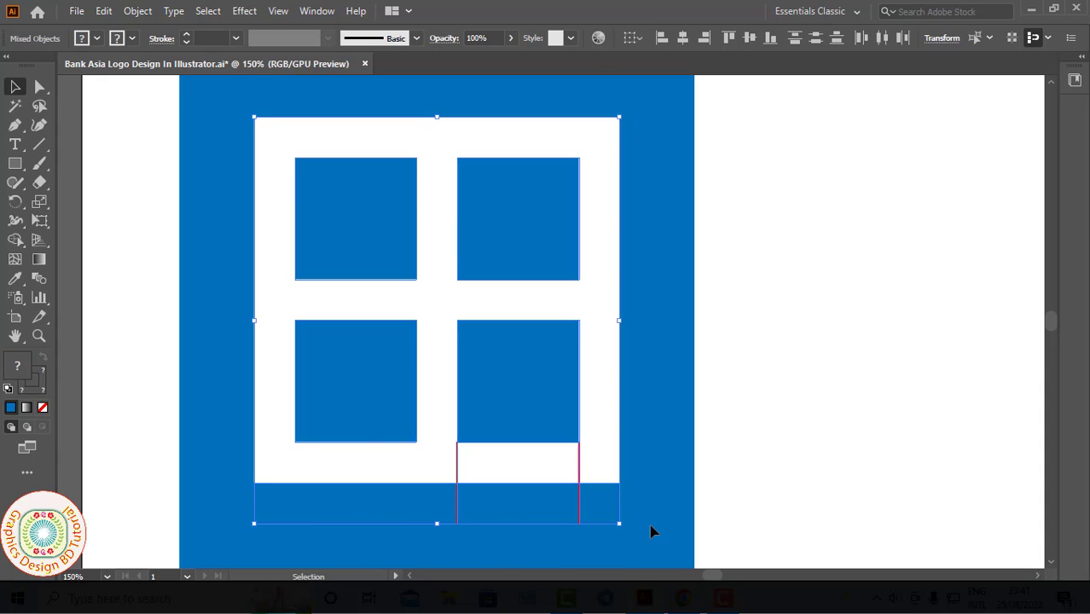
click(316, 10)
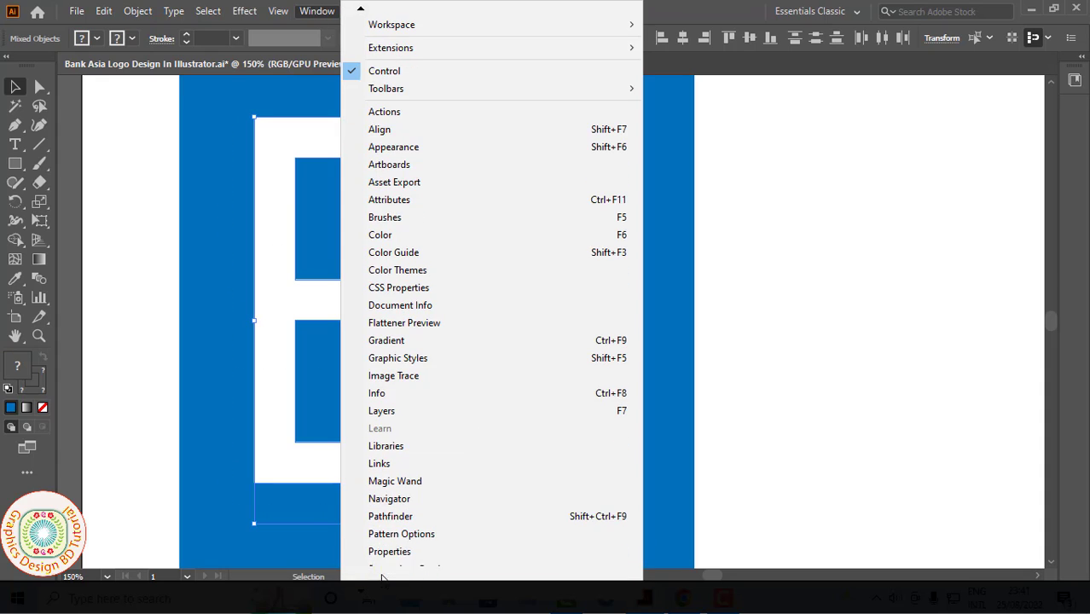
click(391, 516)
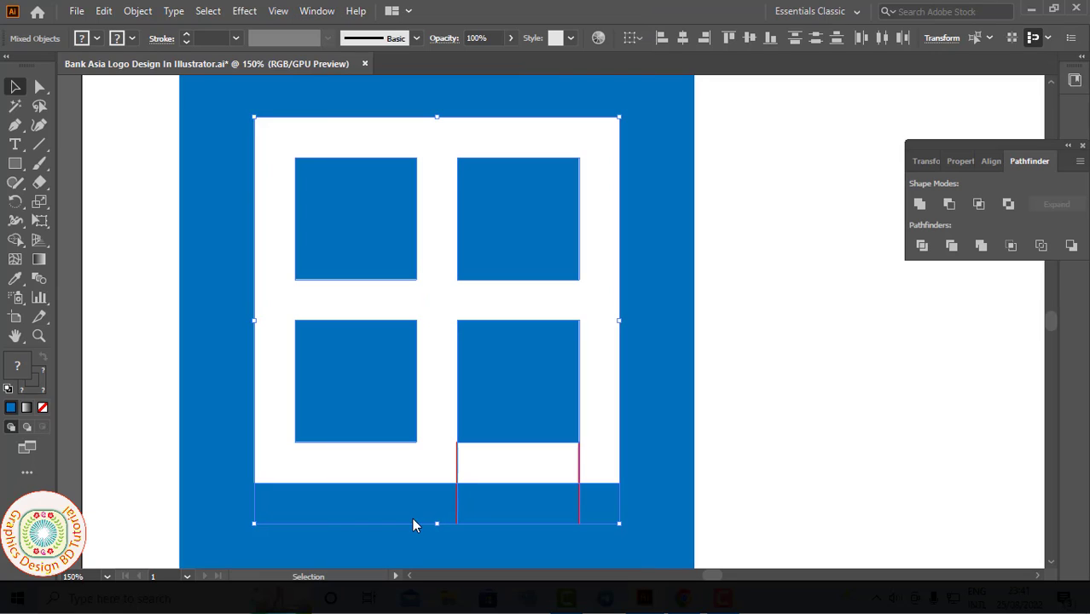
click(921, 247)
Step: Ungroup the divided pieces and delete the white segment of the frame beneath the lower-right pane
right_click(439, 315)
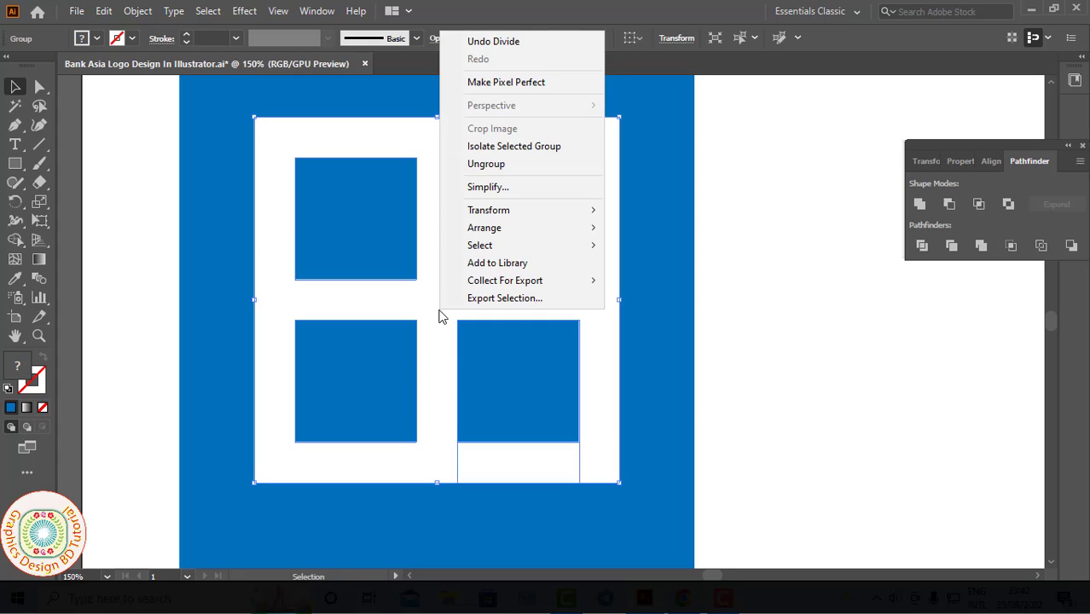
click(486, 164)
click(523, 490)
click(525, 483)
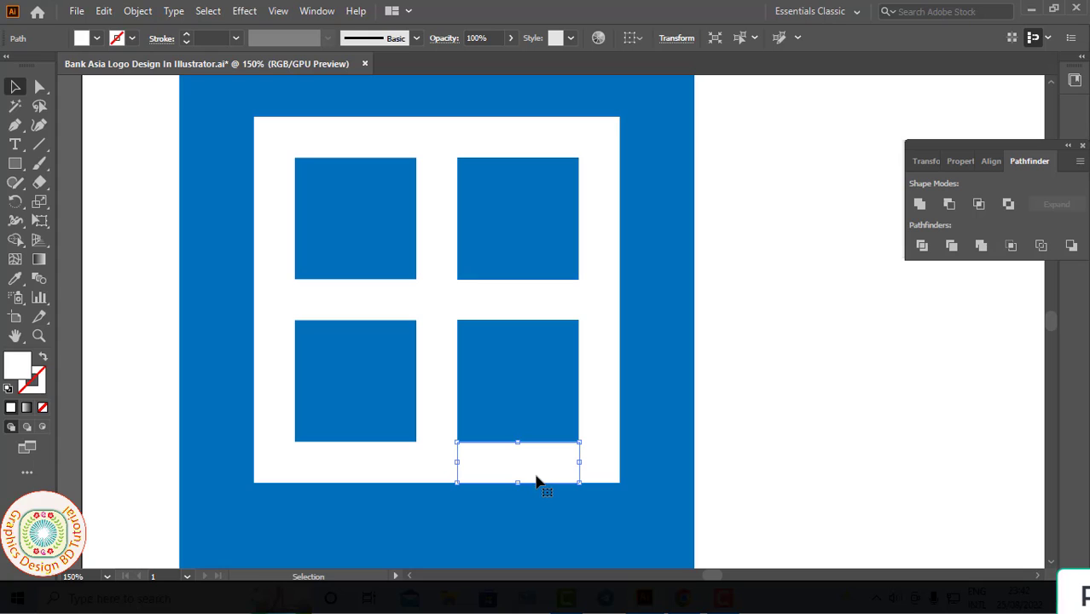
key(Delete)
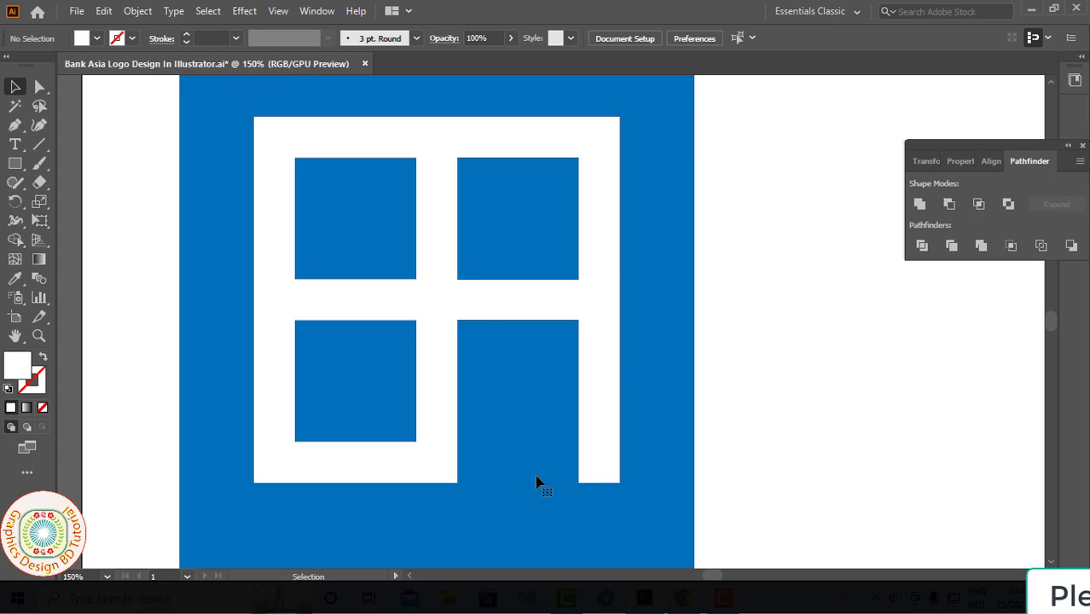
Step: Add the text "Bank Asia" just below the new blue square
key(ctrl+minus)
key(ctrl+minus)
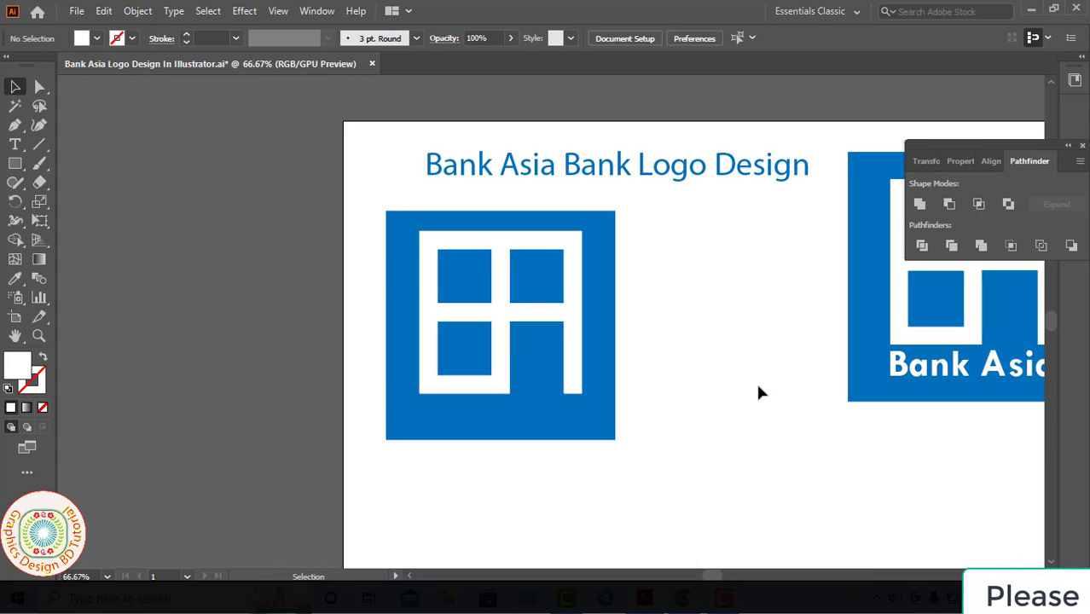
drag(728, 381, 581, 382)
click(17, 145)
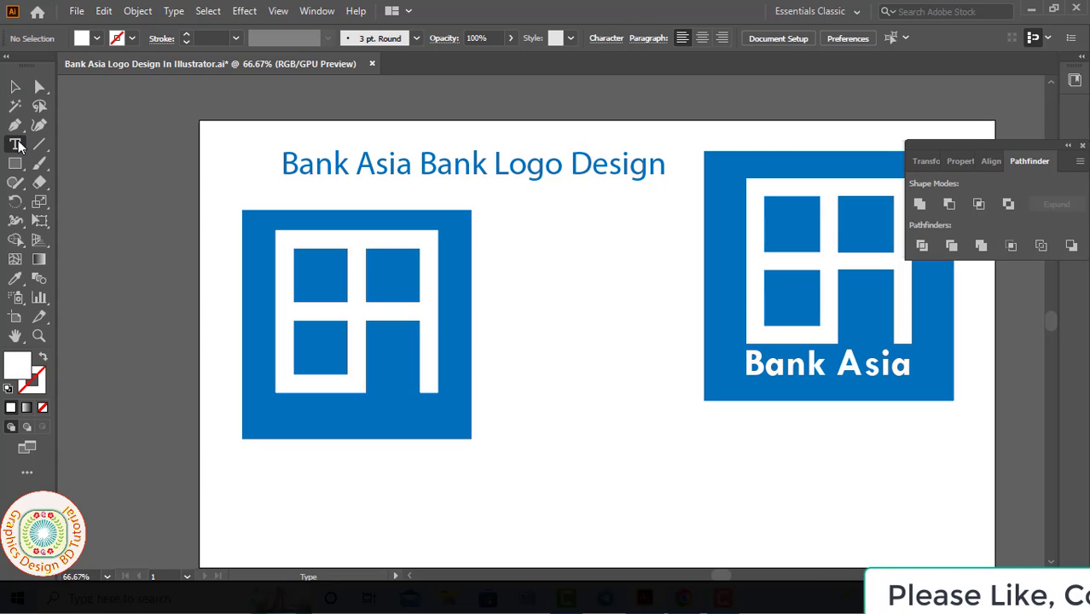
click(328, 483)
text(B)
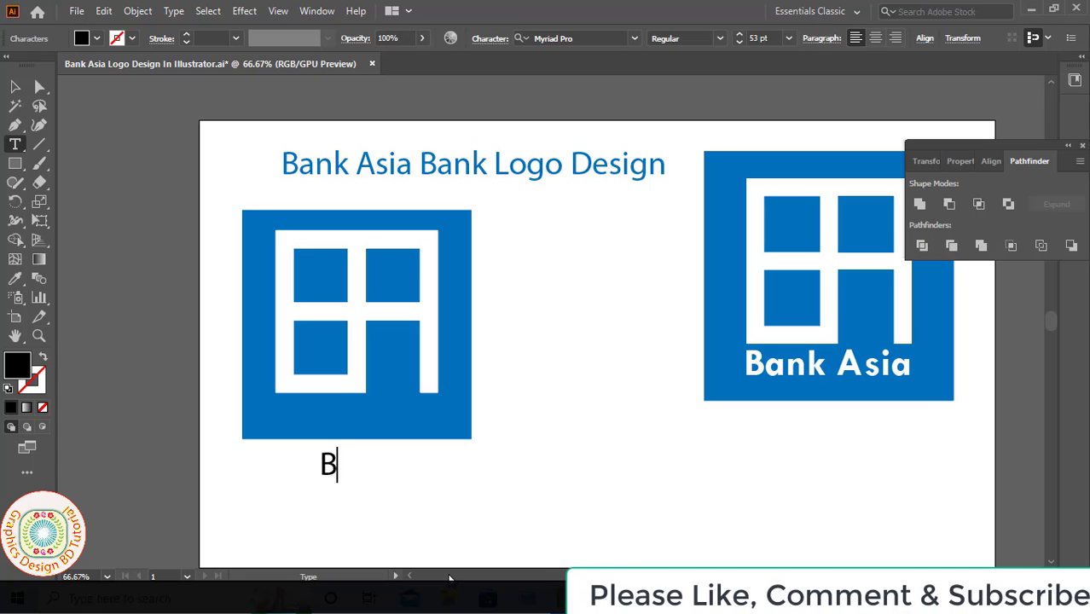
text(ank Asia)
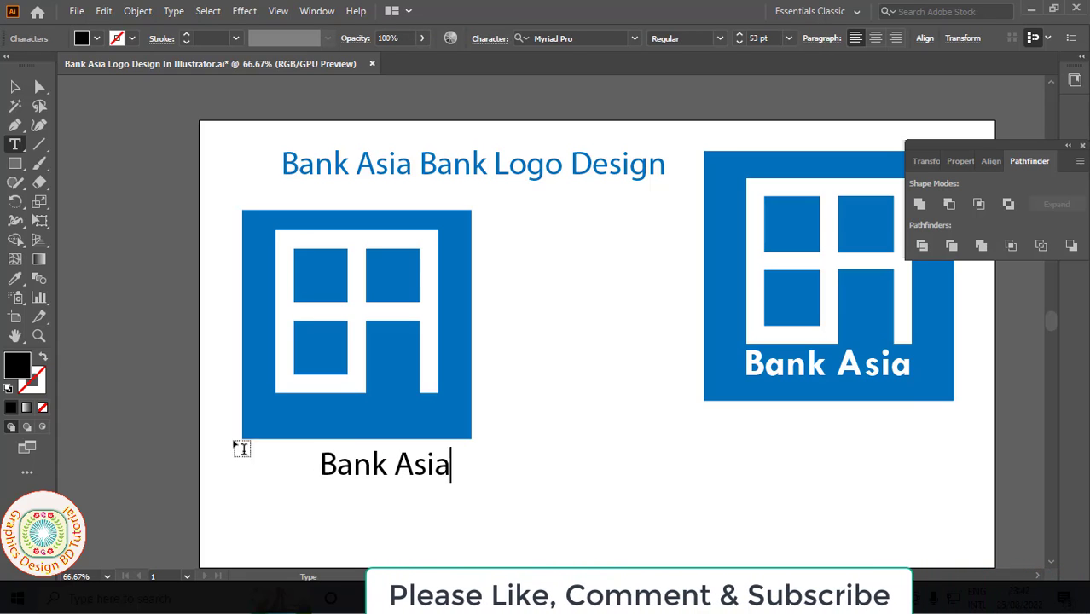
Step: Move the "Bank Asia" text onto the blue square beneath the symbol and fill it white
key(Escape)
drag(375, 472, 336, 425)
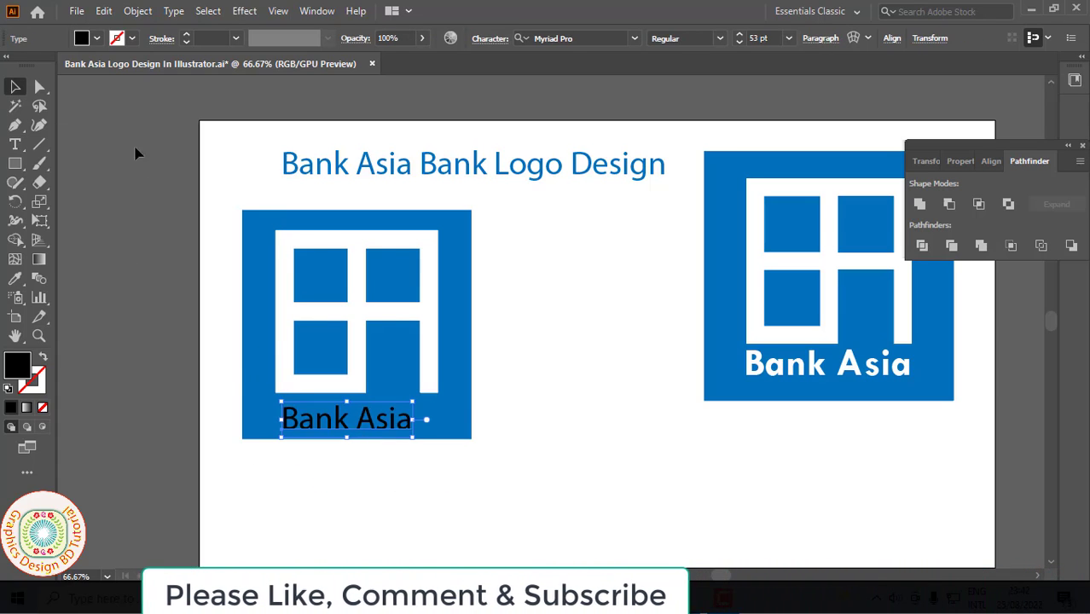
click(98, 39)
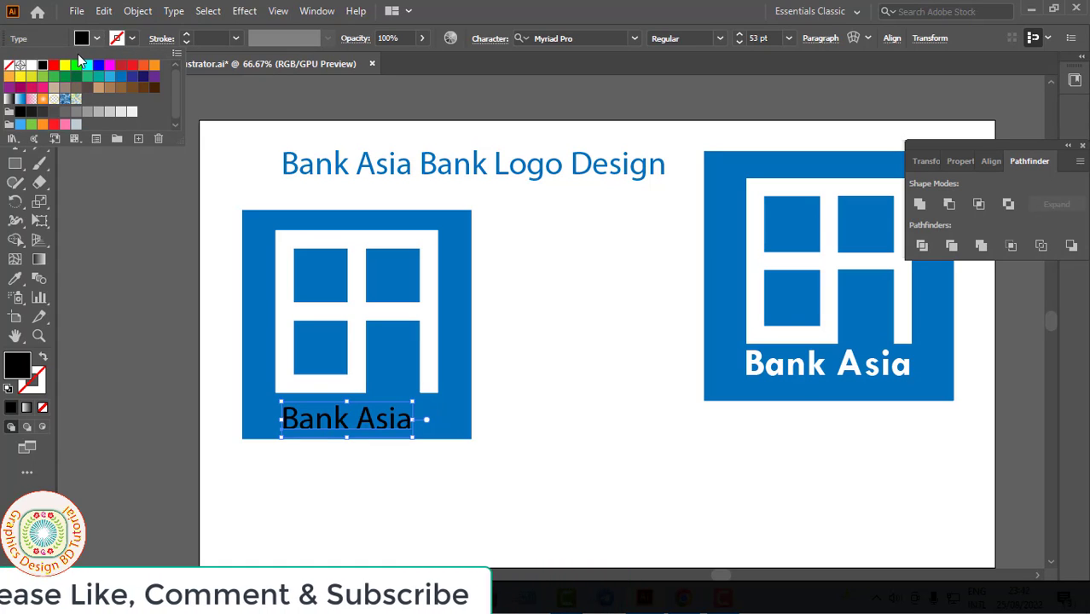
click(28, 74)
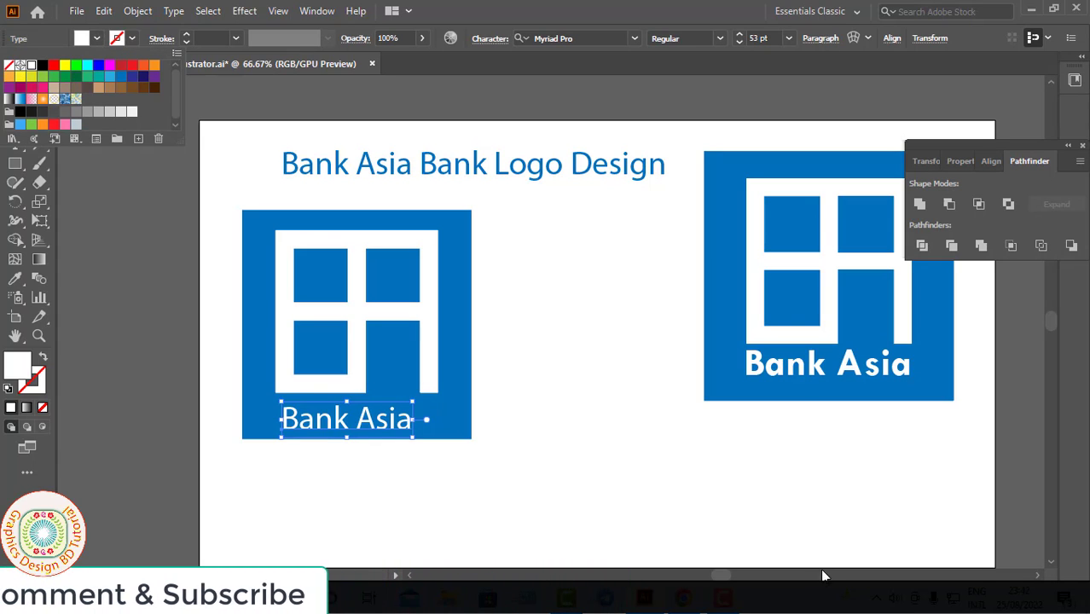
click(376, 445)
click(405, 403)
click(405, 403)
Step: Enlarge the "Bank Asia" text proportionally to about 63.6 pt and align it under the symbol, matching the symbol's width
drag(631, 426, 474, 590)
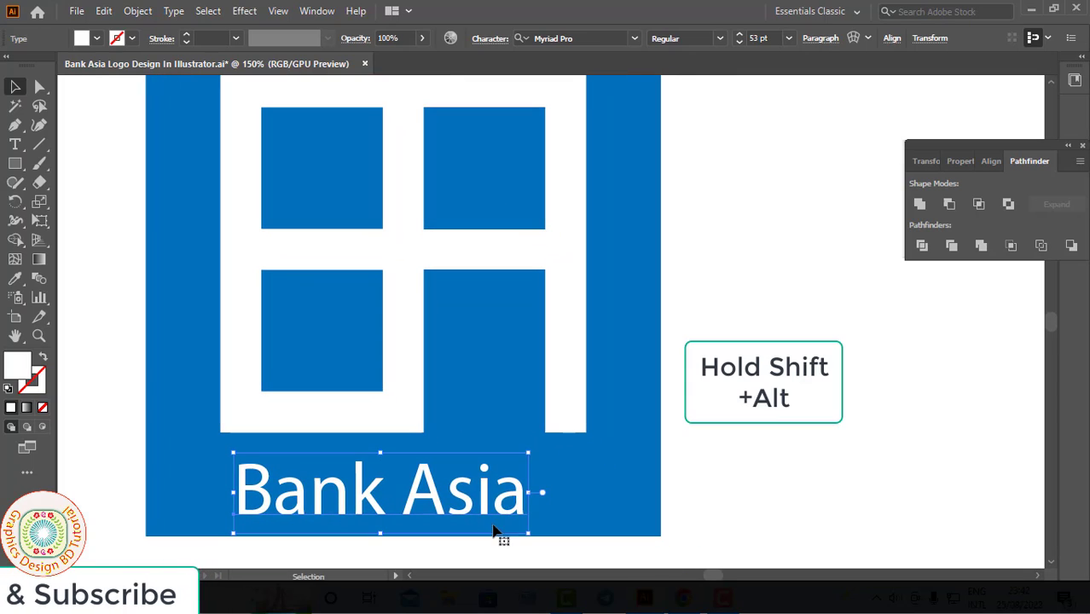
drag(529, 457, 569, 445)
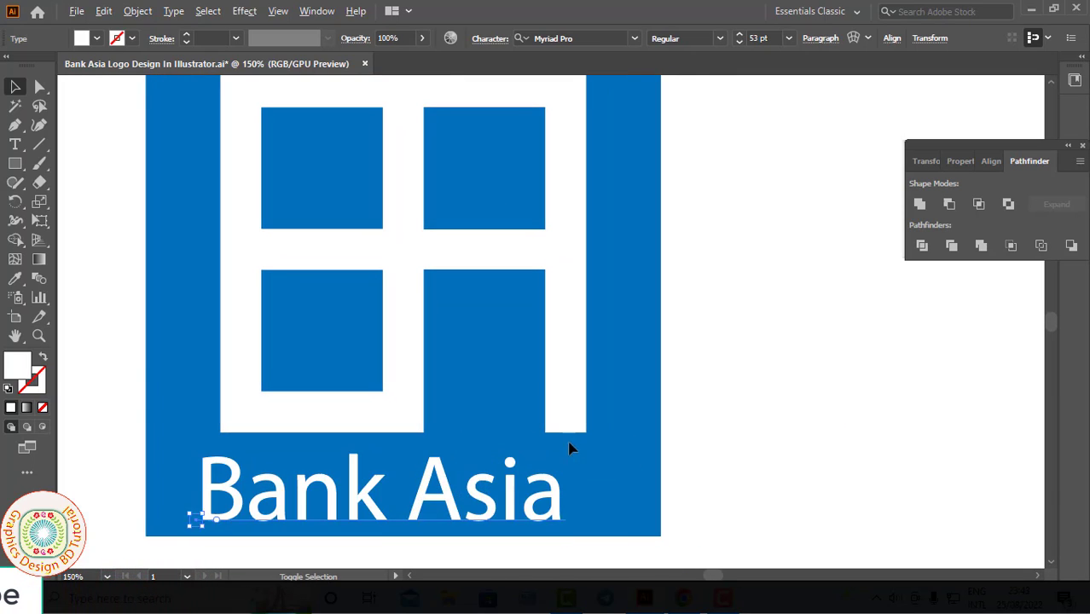
drag(364, 499, 377, 487)
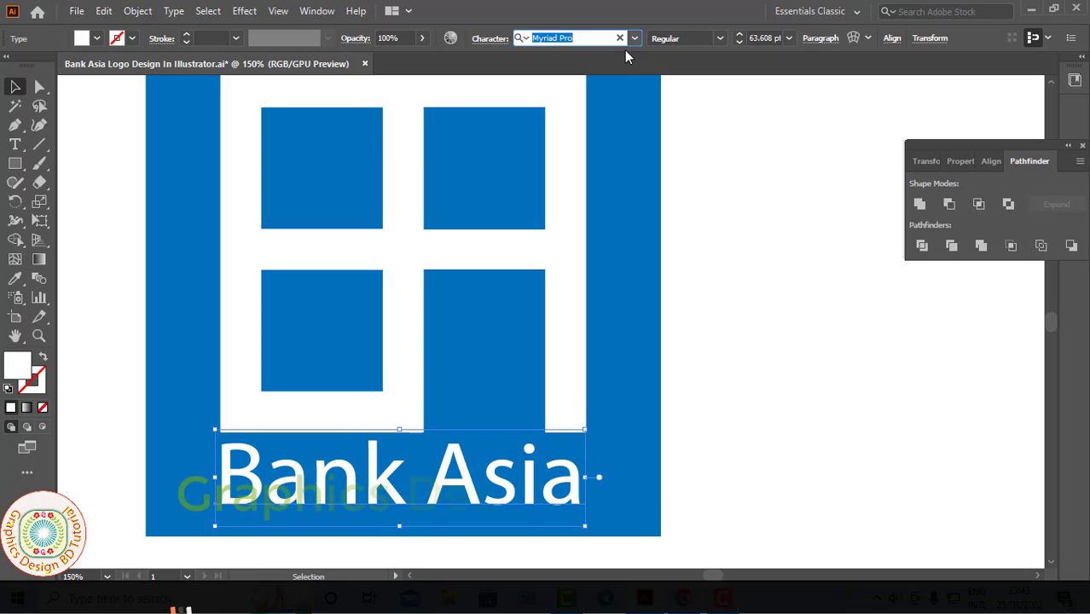
Step: Set the "Bank Asia" text in the Tw Cen MT font with the Bold style
key(Down)
key(Down)
key(Down)
key(Down)
key(Down)
key(Down)
key(Down)
key(Down)
key(Down)
key(Down)
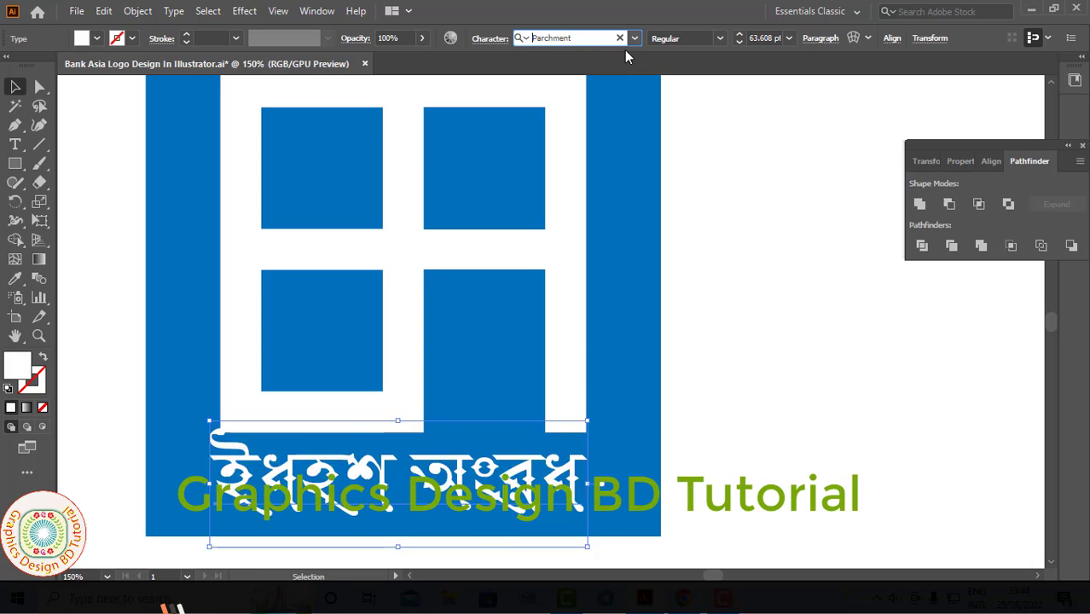
key(Down)
key(Down)
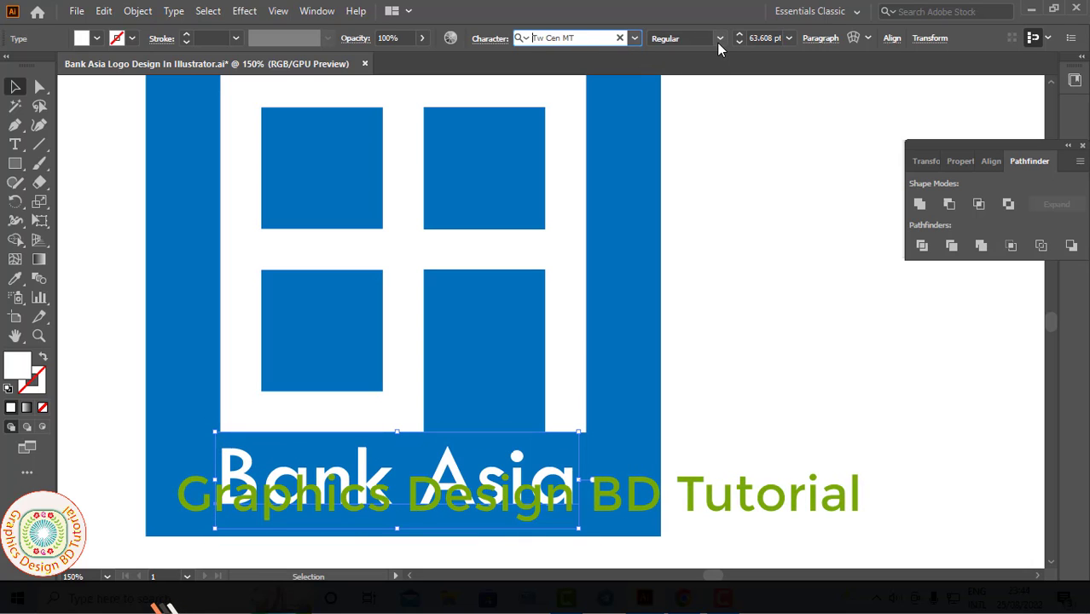
click(719, 43)
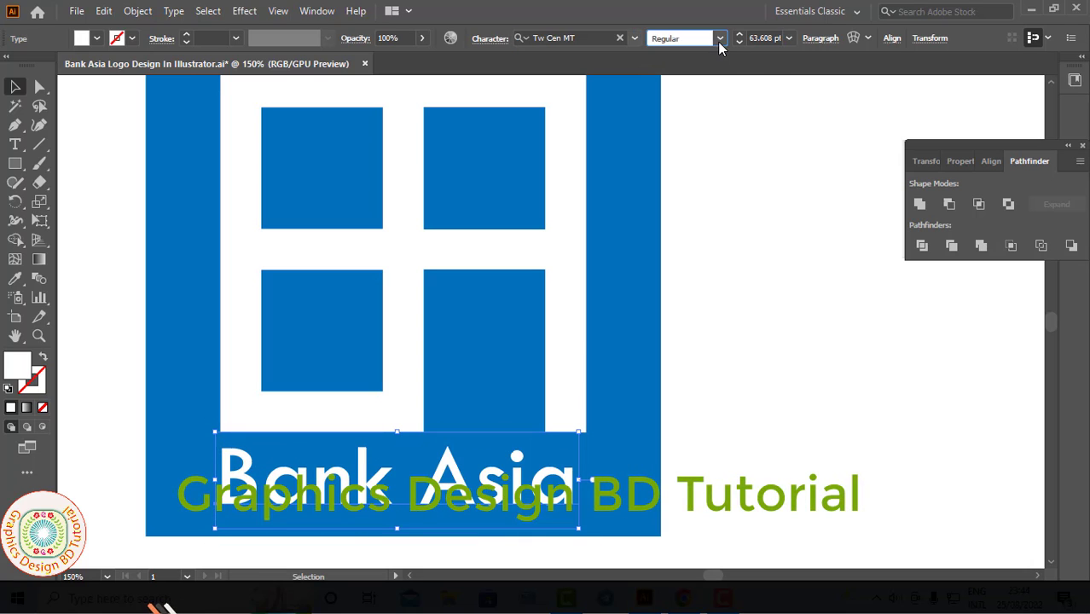
click(719, 41)
click(694, 91)
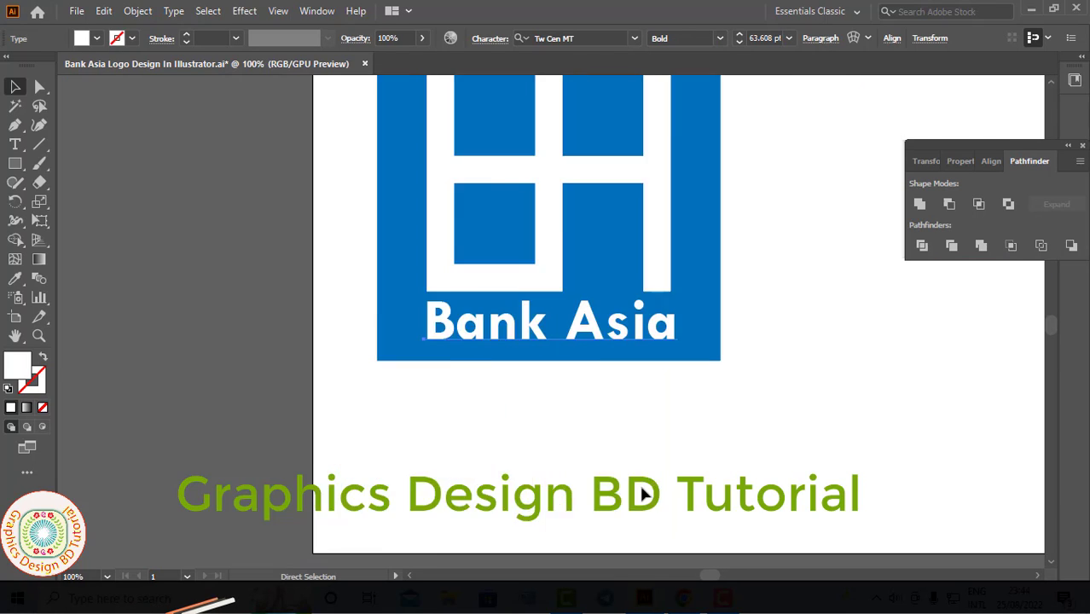
Step: Group the white symbol with the "Bank Asia" text
key(ctrl+minus)
key(ctrl+minus)
key(ctrl+minus)
drag(716, 308, 513, 326)
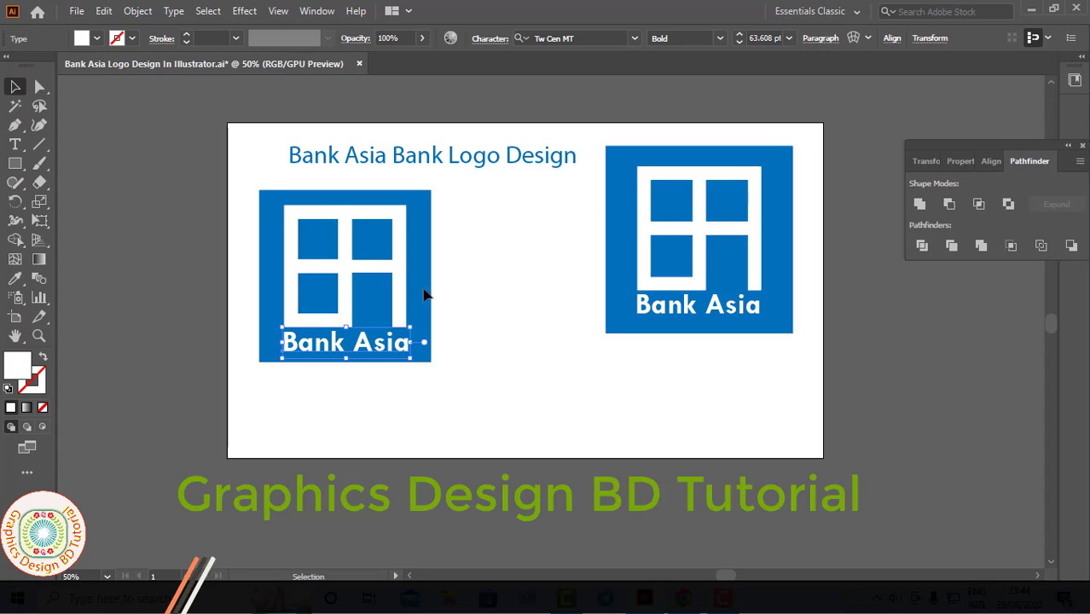
shift+click(348, 281)
right_click(350, 279)
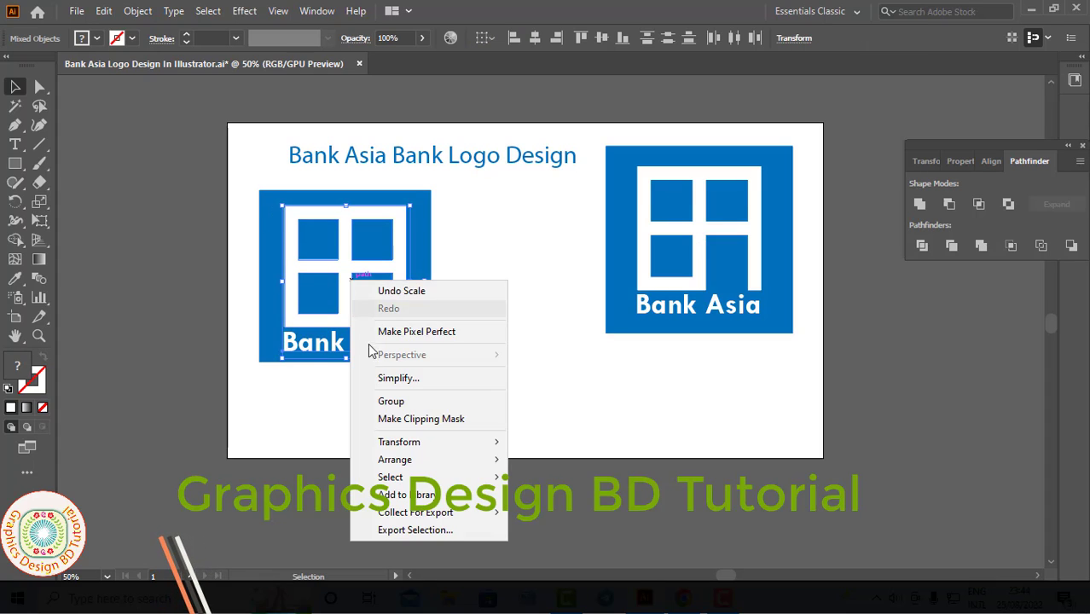
click(401, 402)
click(444, 399)
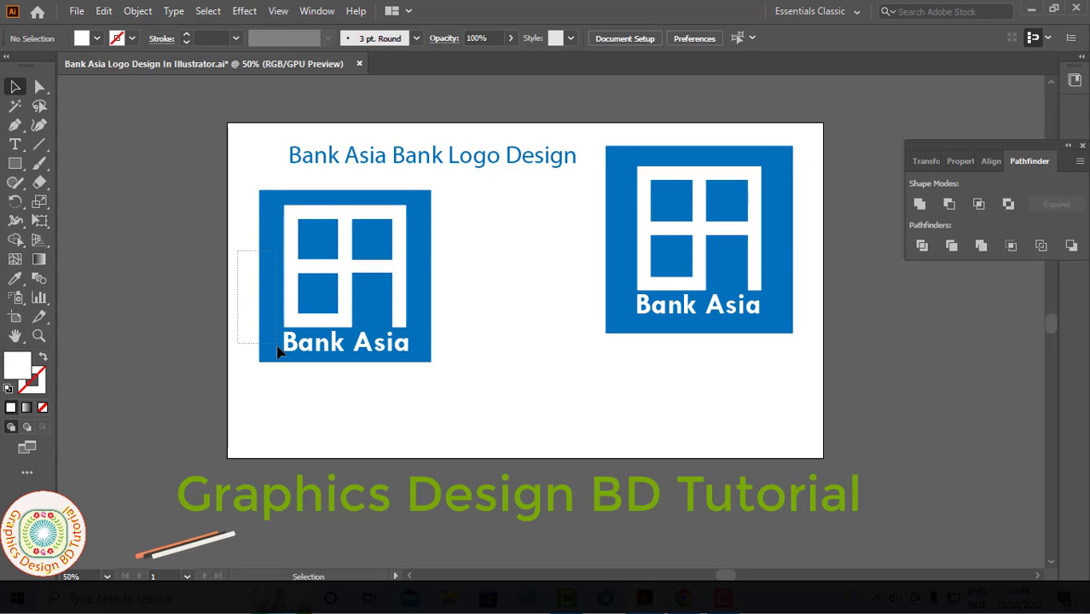
drag(276, 345, 280, 342)
right_click(296, 312)
click(454, 330)
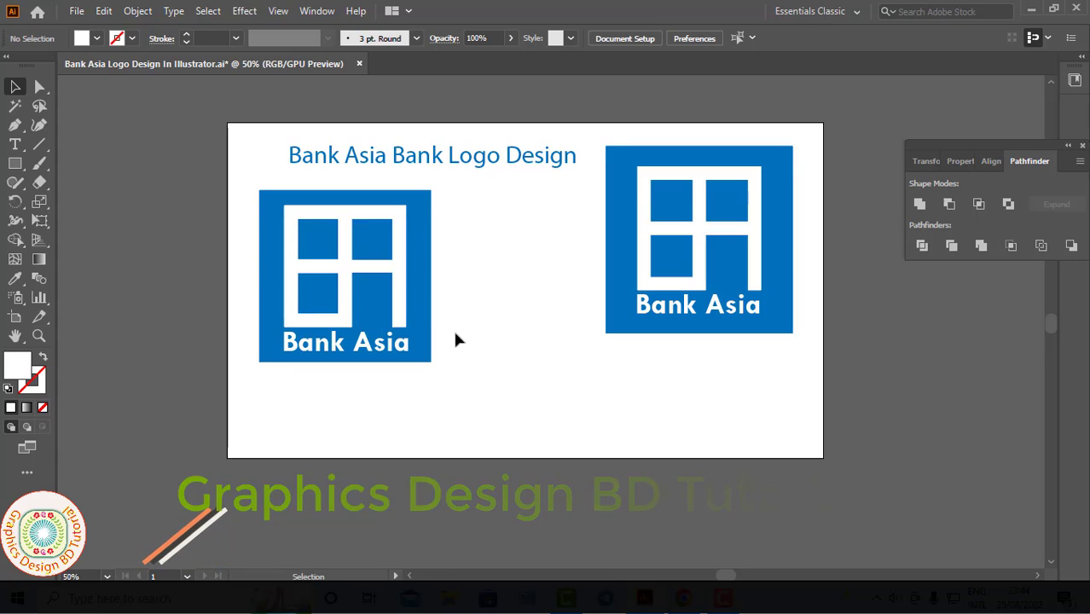
right_click(345, 293)
click(250, 285)
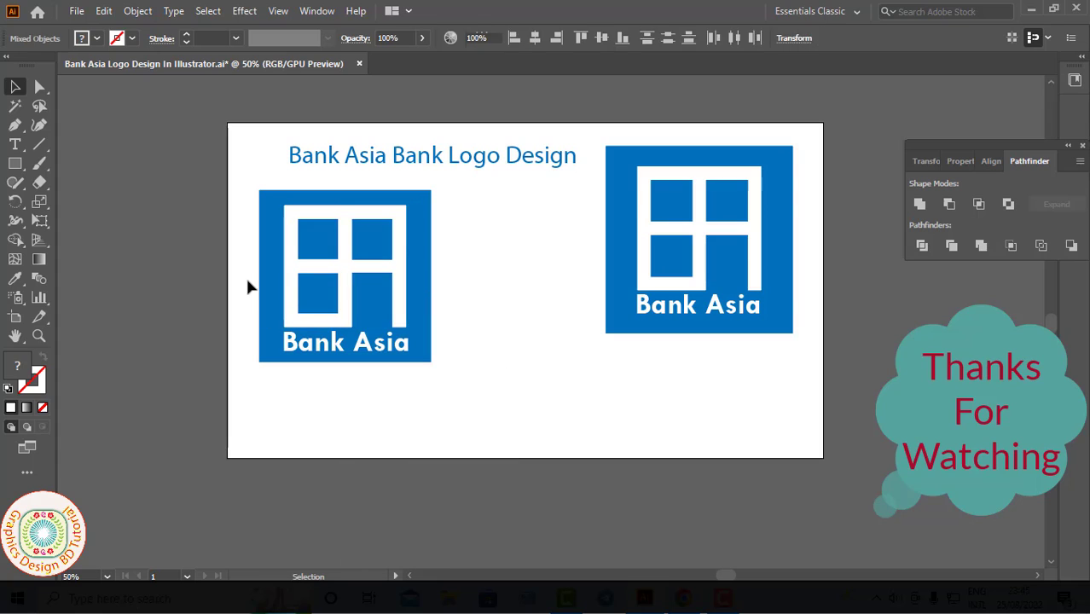
Step: Unlock the blue background square and select it together with the white symbol and the "Bank Asia" text
click(137, 11)
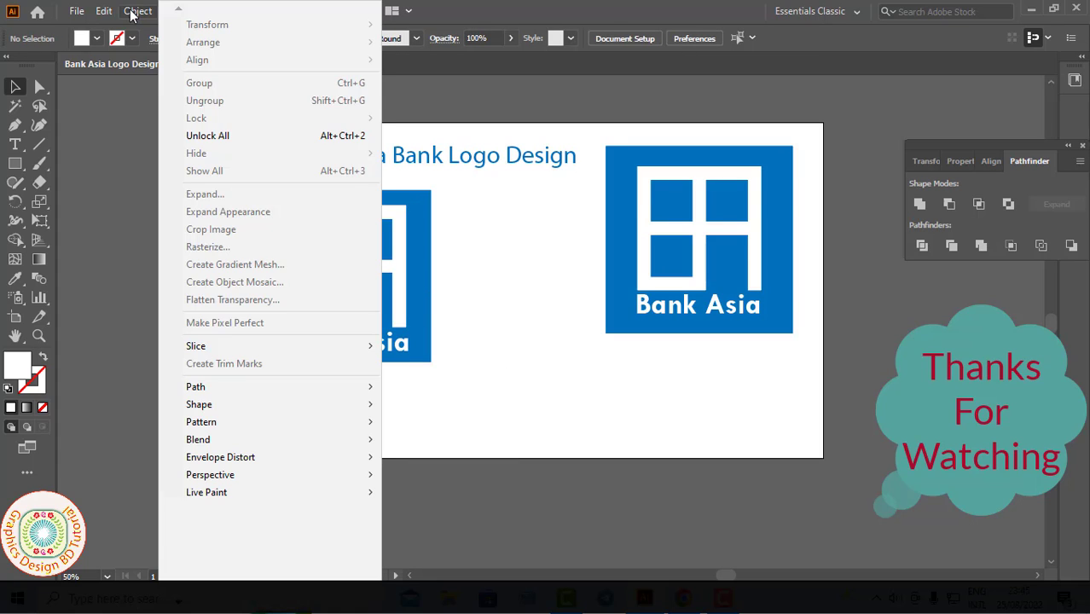
click(208, 132)
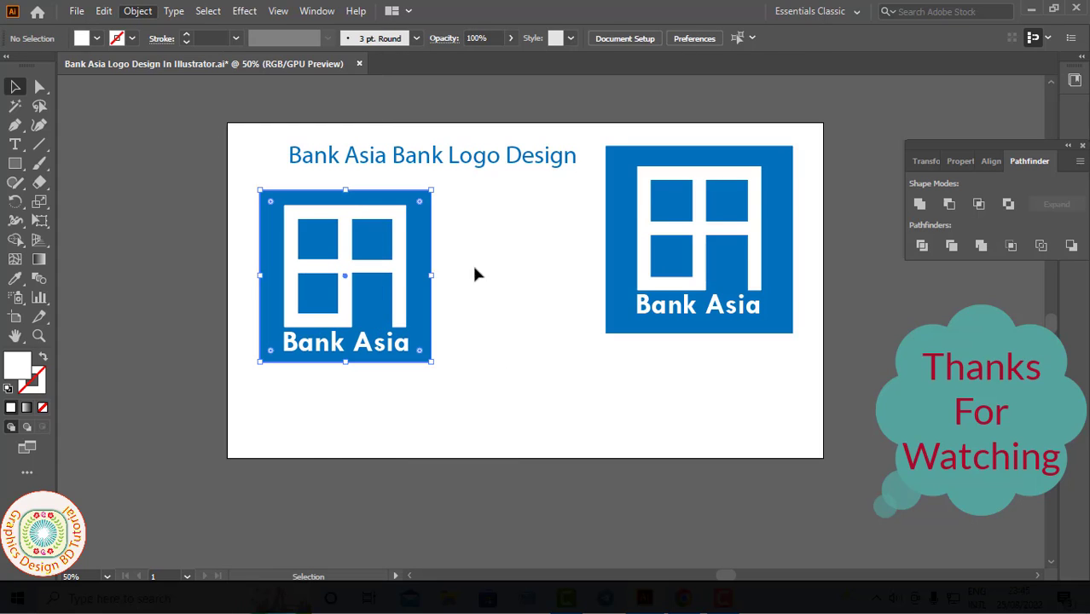
click(341, 296)
right_click(342, 289)
click(292, 234)
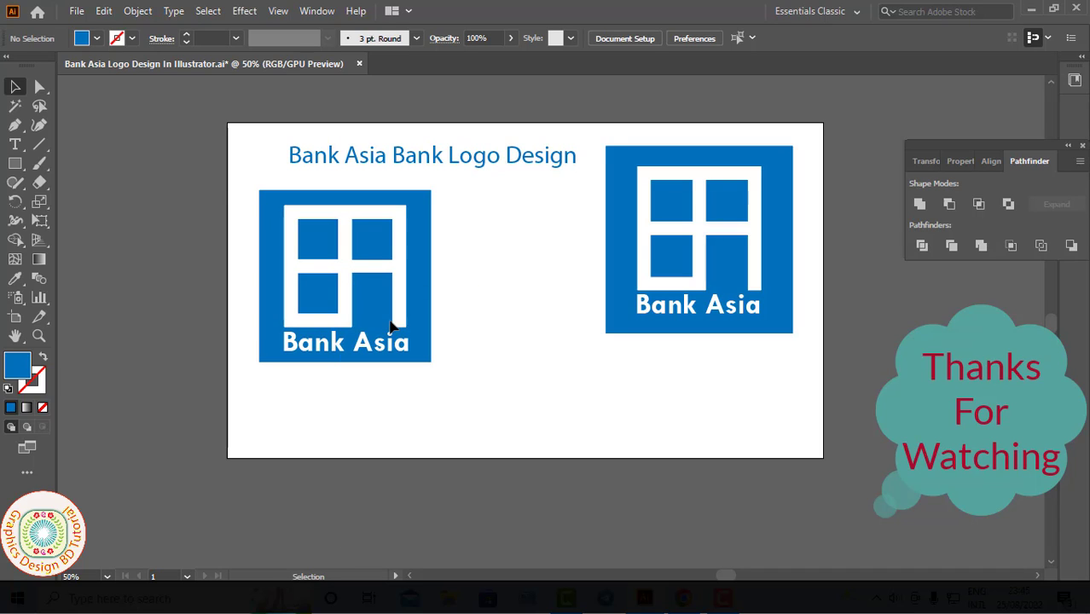
drag(241, 188, 417, 344)
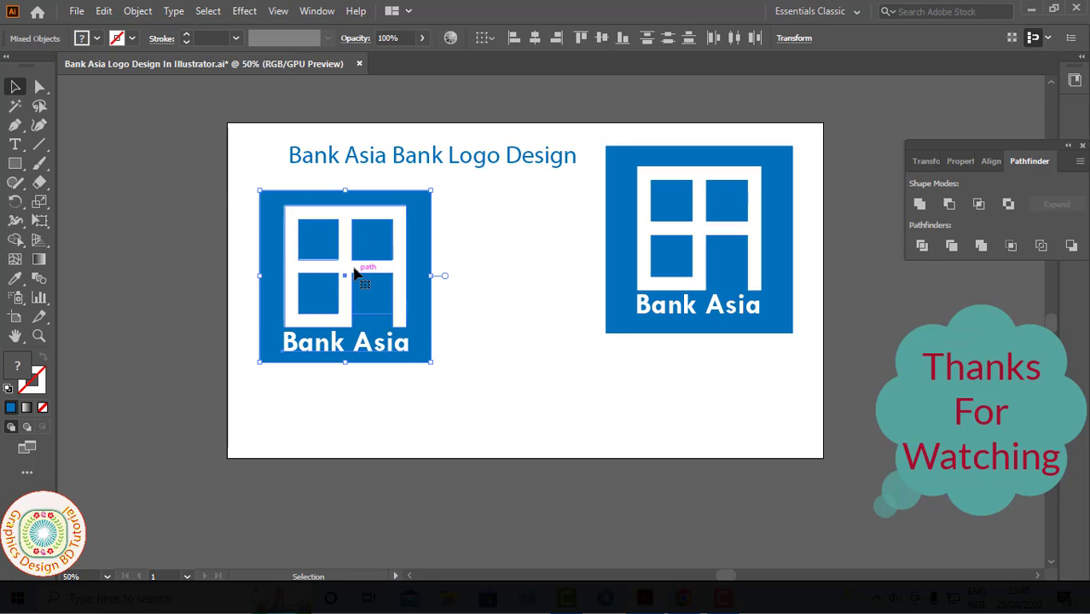